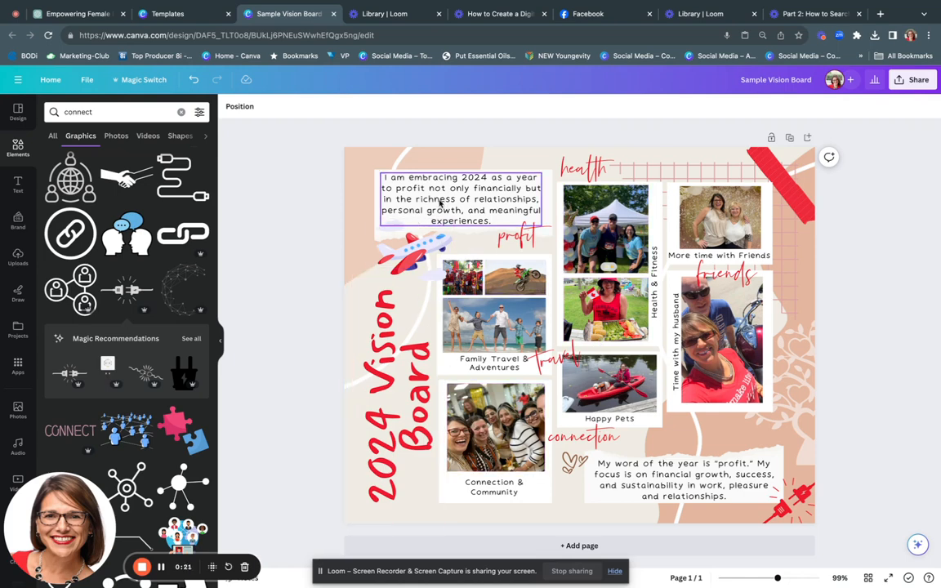
# Apply the Typewriter animation on enter to the "I am embracing 2024" text and slow its speed to near the minimum
pyautogui.click(440, 202)
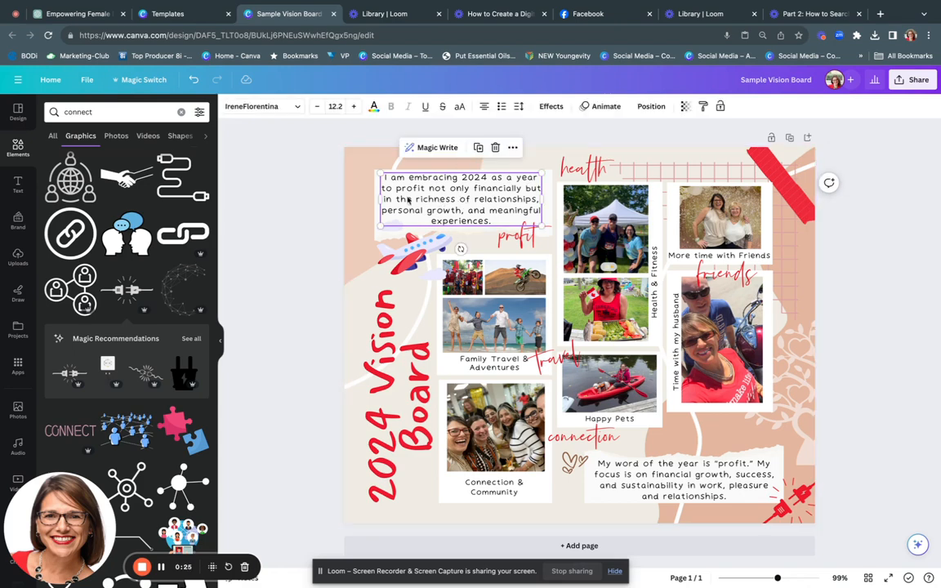
pyautogui.click(605, 109)
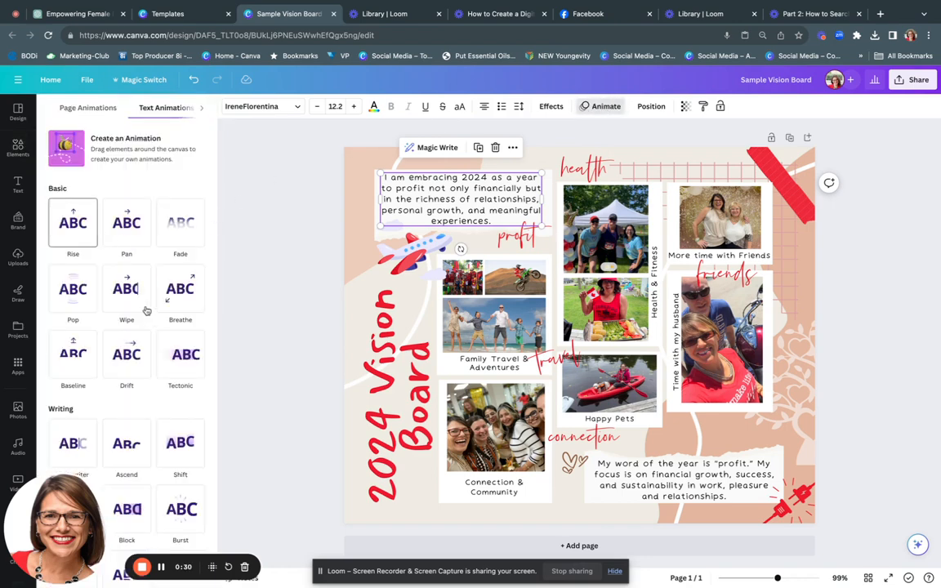
pyautogui.scroll(-5, 131, 281)
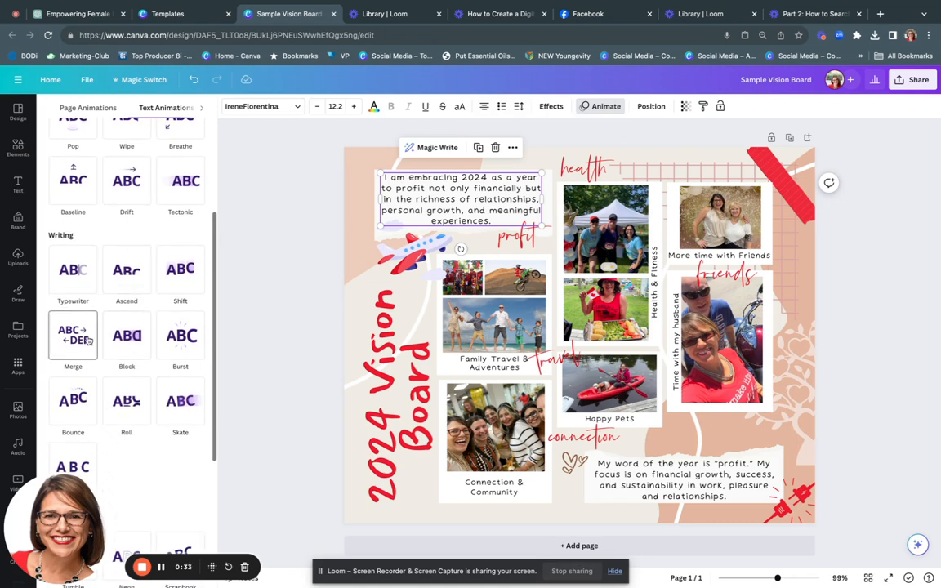
pyautogui.click(79, 279)
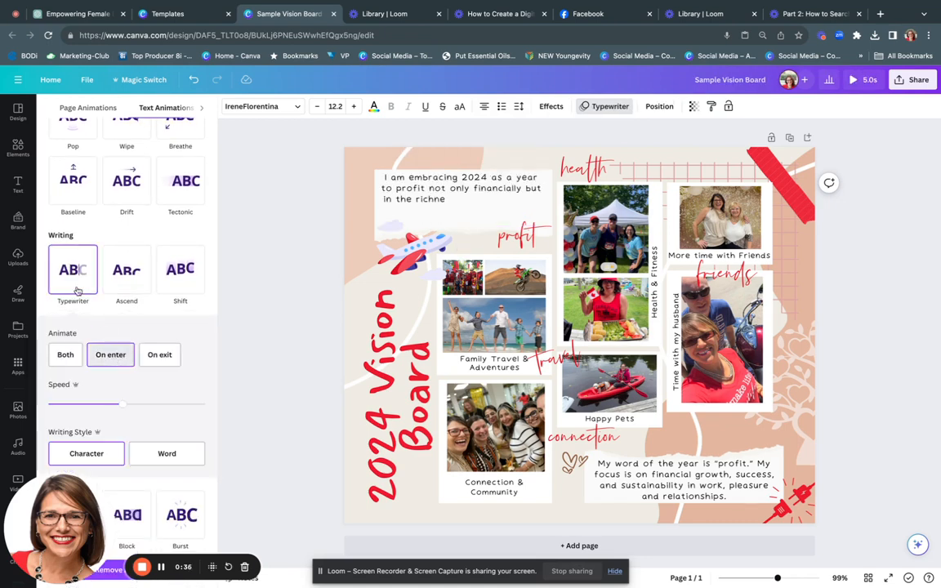
pyautogui.click(114, 356)
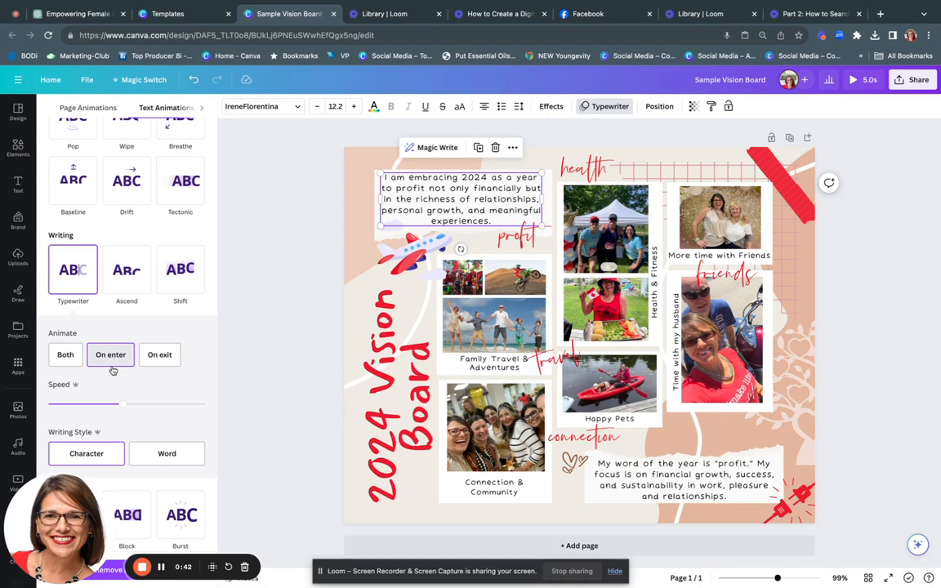
pyautogui.moveTo(121, 403); pyautogui.dragTo(62, 404)
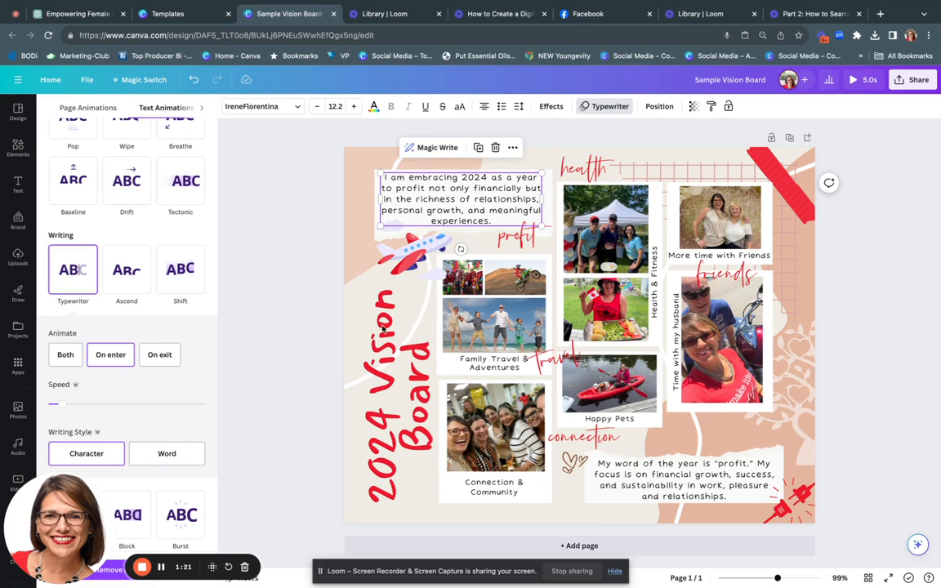
# Apply the Typewriter animation on enter to the "My word of the year" text and reduce its speed well below the midpoint
pyautogui.click(651, 481)
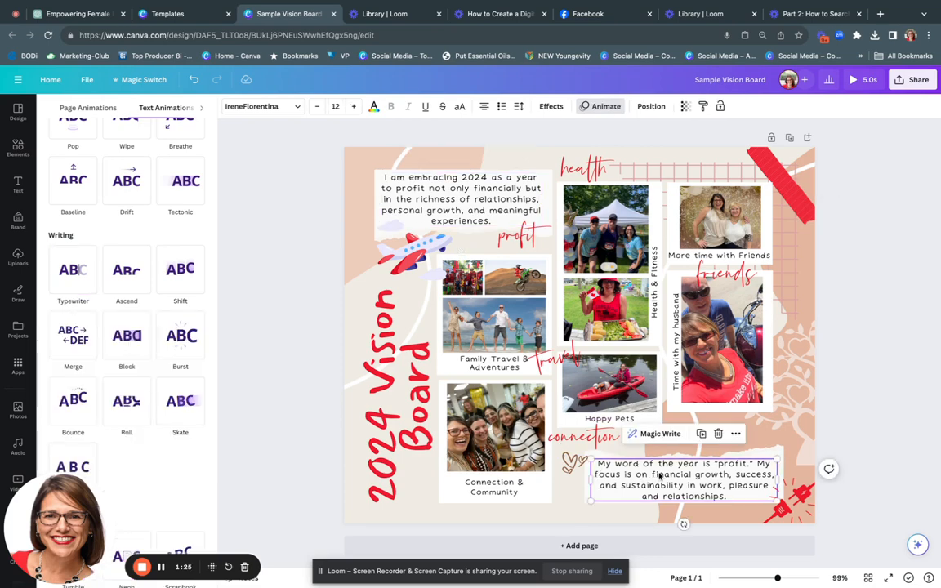
pyautogui.click(599, 107)
pyautogui.click(598, 107)
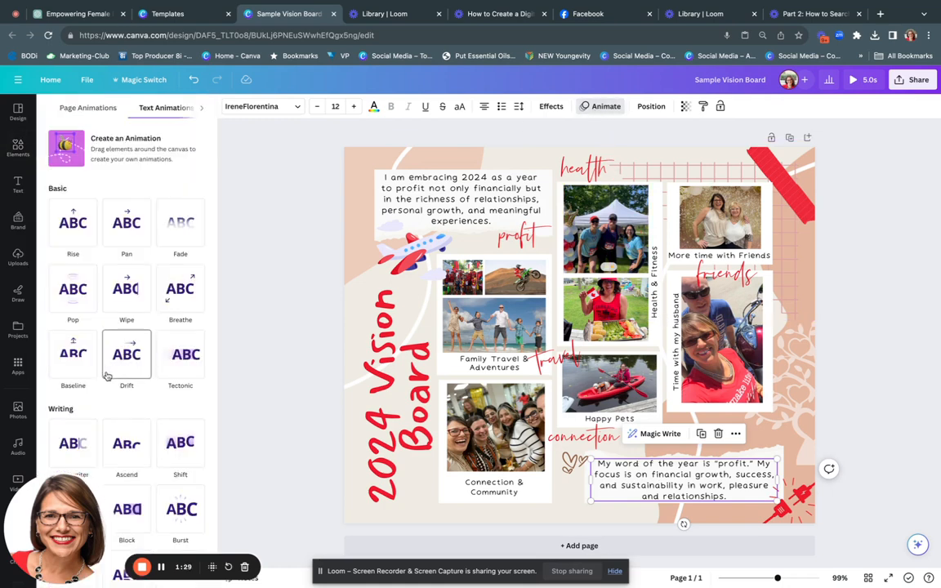
pyautogui.scroll(-2, 82, 372)
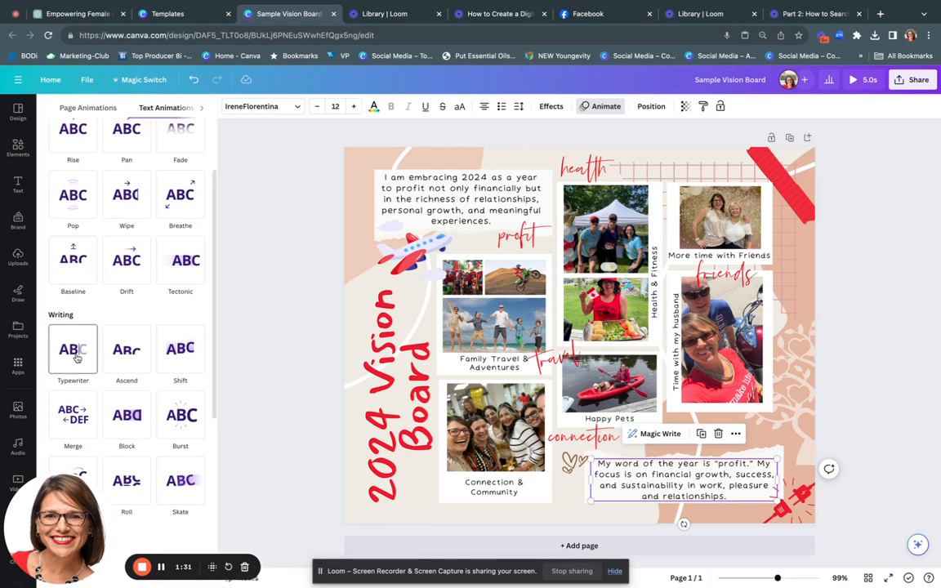
pyautogui.click(75, 358)
pyautogui.click(112, 437)
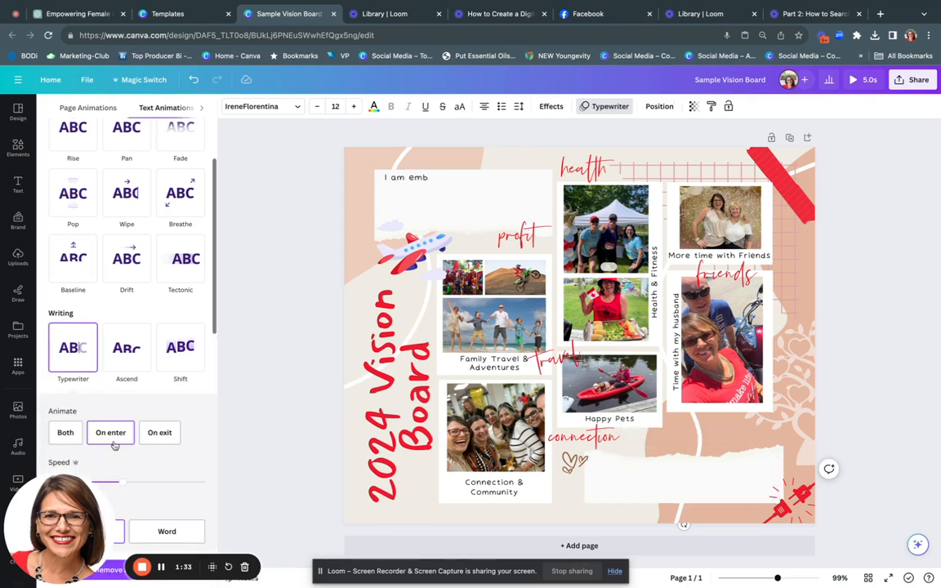
pyautogui.scroll(-2, 111, 434)
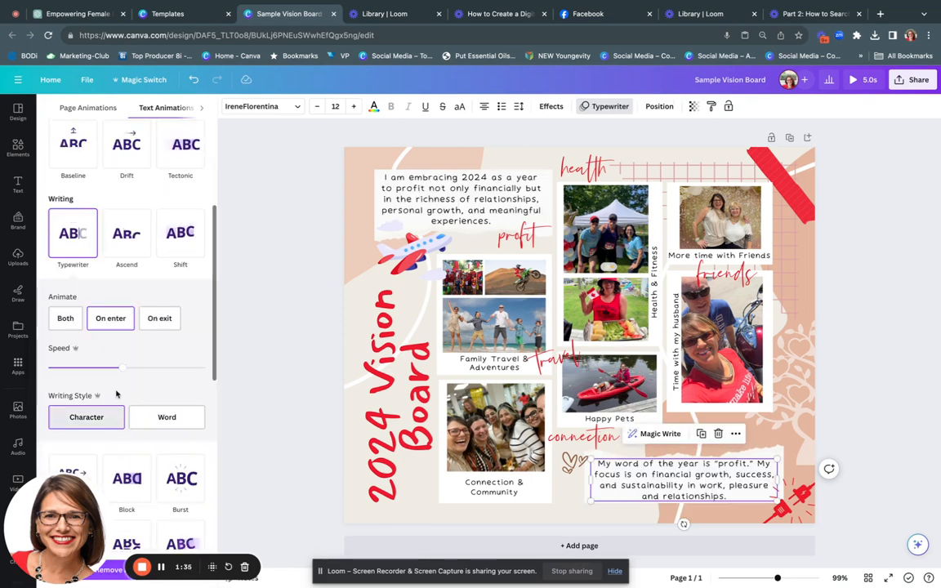
pyautogui.moveTo(118, 371); pyautogui.dragTo(74, 369)
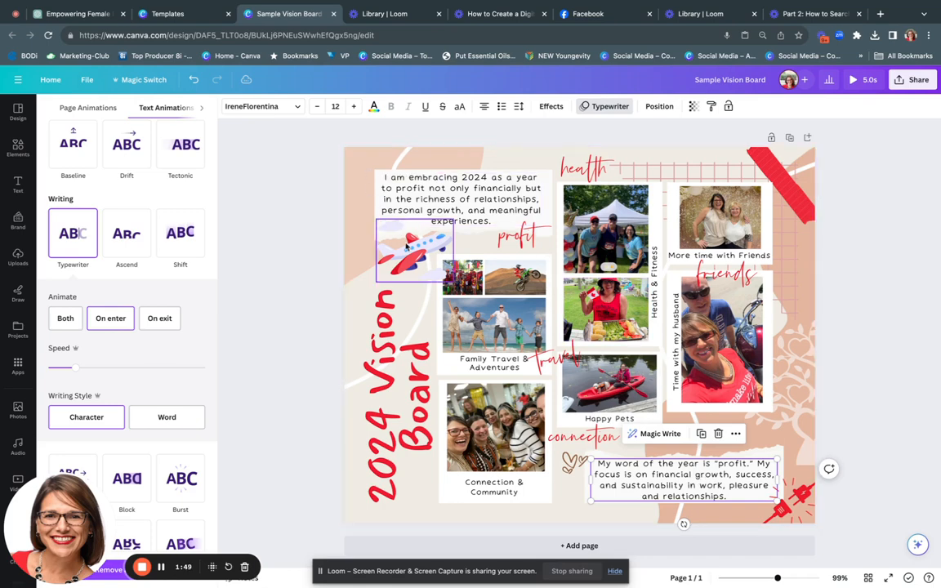
# Create a custom looping motion path for the airplane graphic and preview the animated board
pyautogui.click(406, 247)
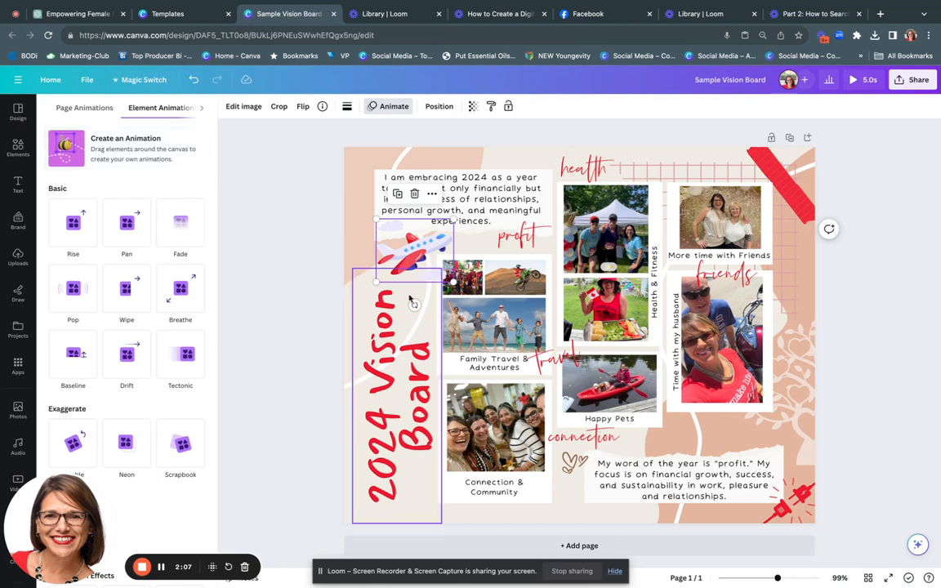
pyautogui.click(113, 148)
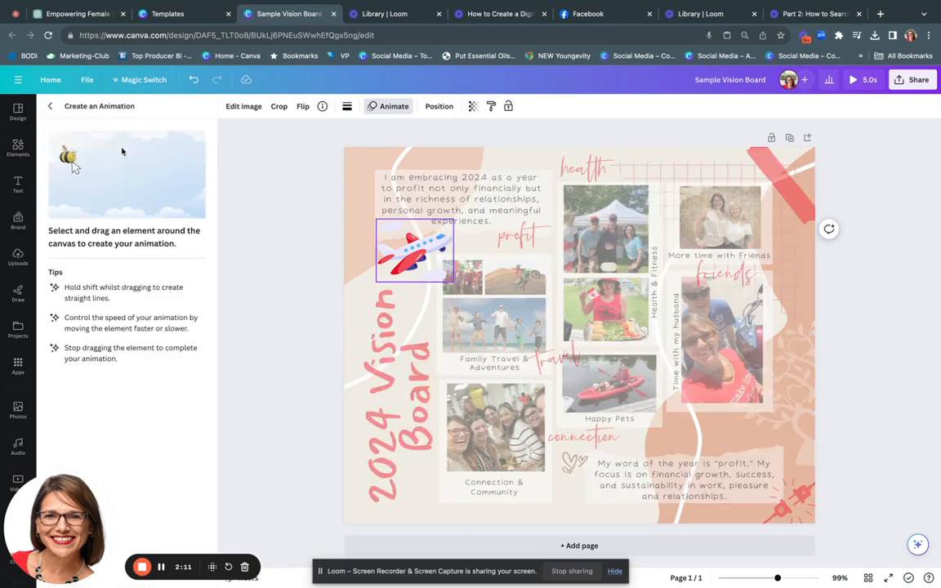
pyautogui.moveTo(404, 236)
pyautogui.mouseDown()
pyautogui.moveTo(333, 256)
pyautogui.moveTo(310, 224)
pyautogui.moveTo(339, 199)
pyautogui.moveTo(396, 279)
pyautogui.moveTo(435, 276)
pyautogui.moveTo(455, 232)
pyautogui.moveTo(424, 231)
pyautogui.moveTo(413, 280)
pyautogui.moveTo(438, 303)
pyautogui.mouseUp()
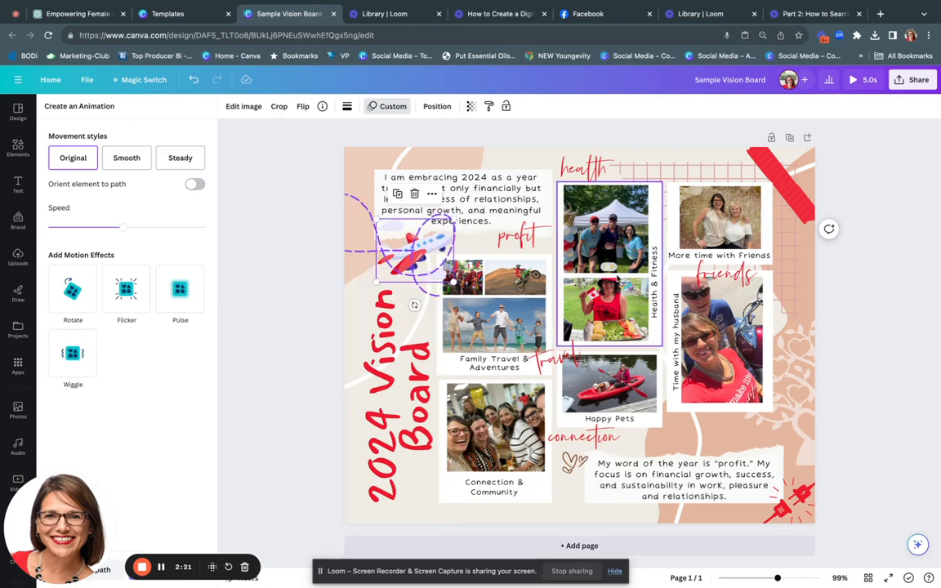
pyautogui.click(874, 257)
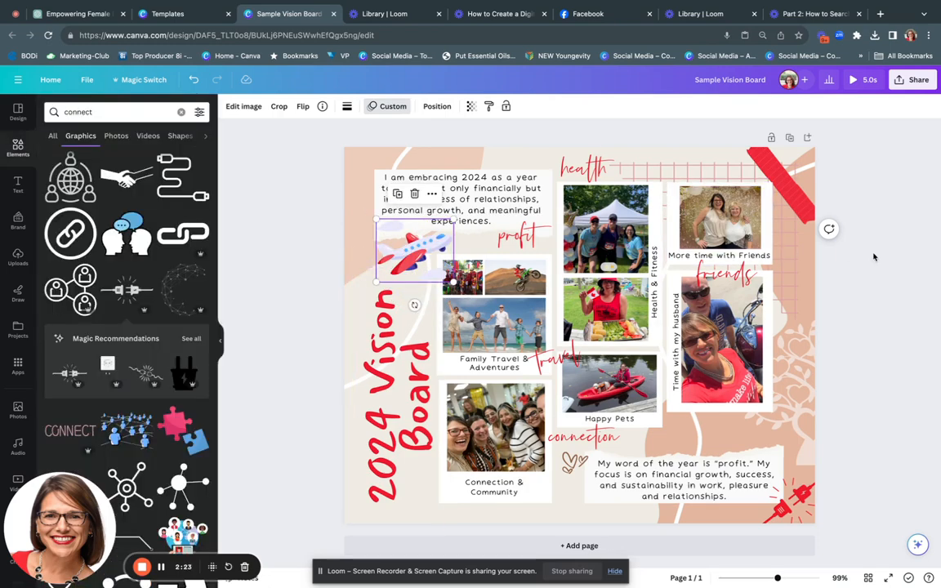
pyautogui.click(872, 79)
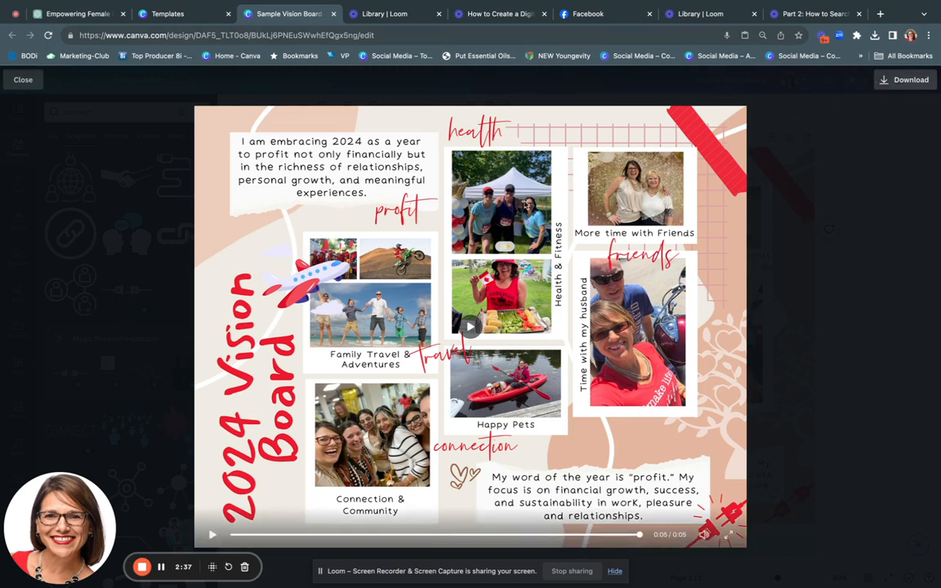
pyautogui.press('Escape')
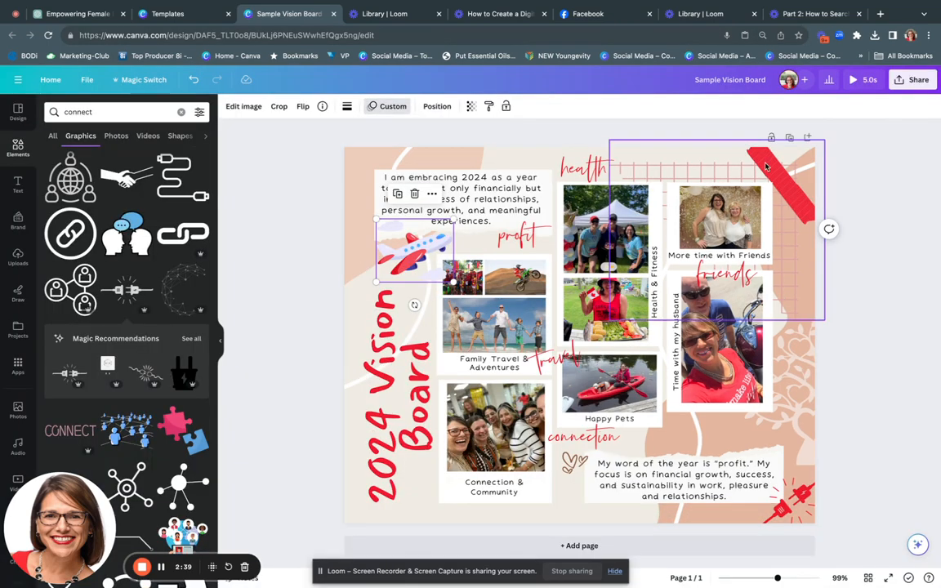
# Apply the Fade photo animation to the "Time with my husband" picture
pyautogui.click(603, 241)
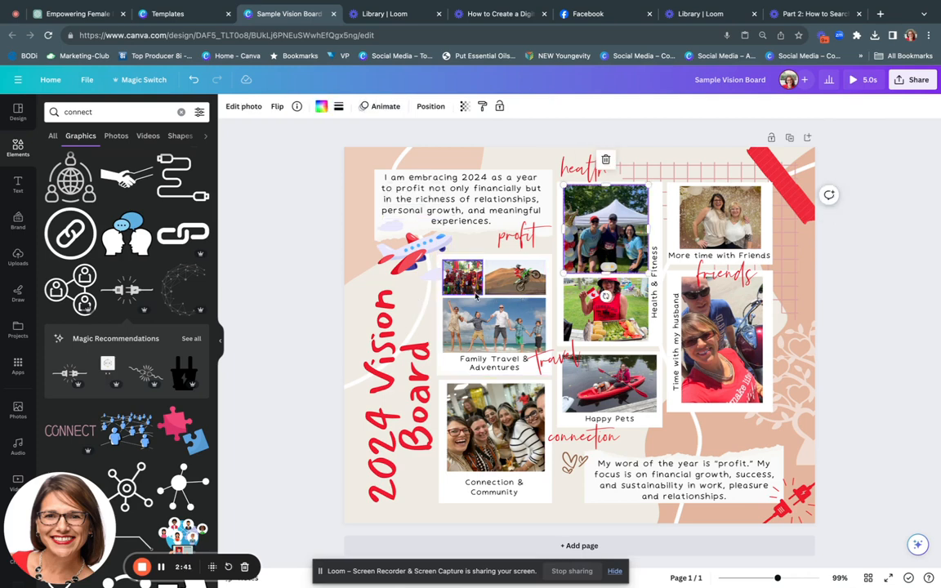
pyautogui.click(716, 218)
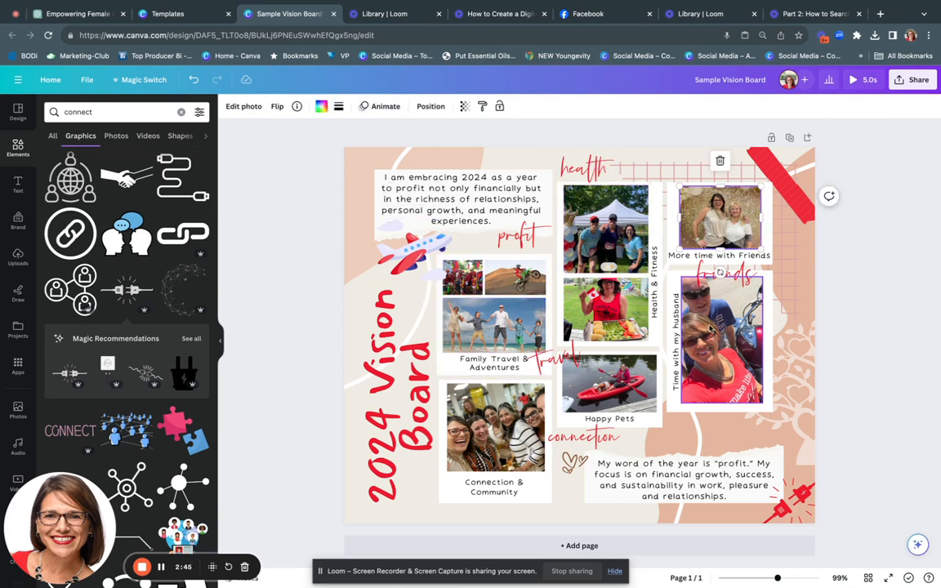
pyautogui.click(711, 329)
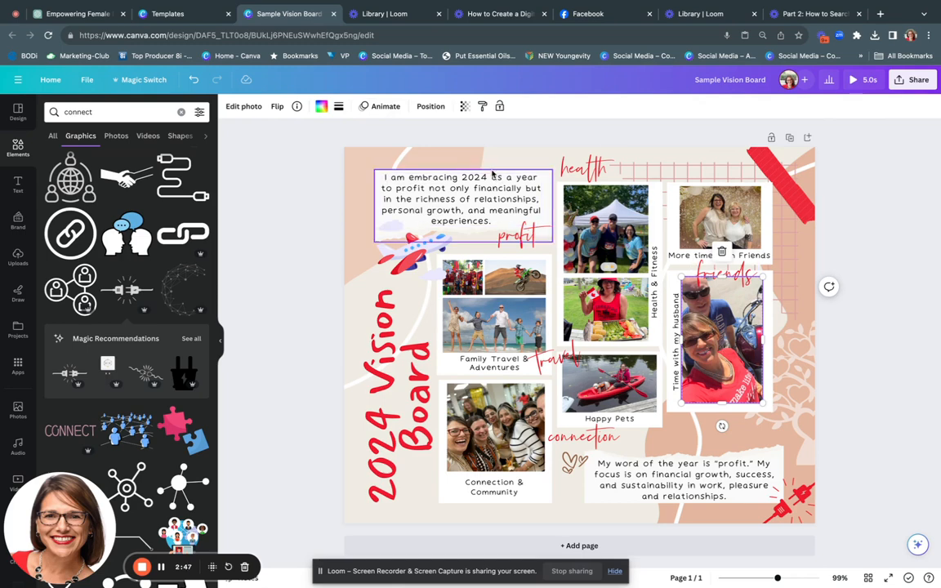
pyautogui.click(386, 106)
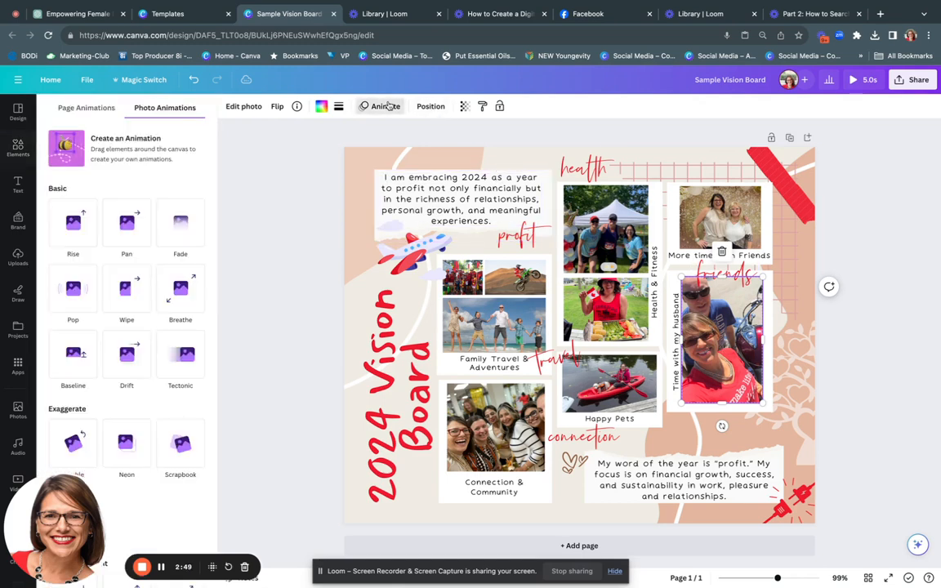
pyautogui.click(182, 230)
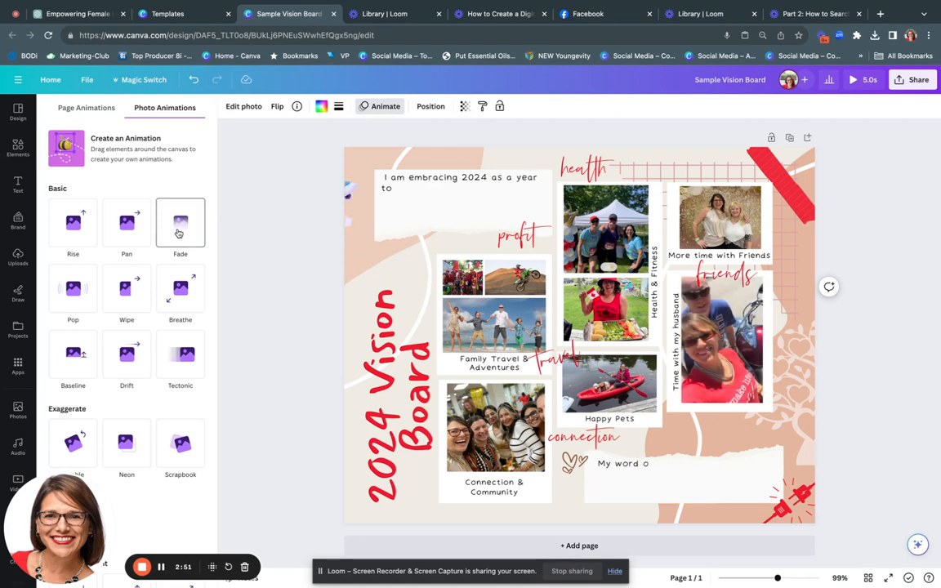
pyautogui.click(178, 233)
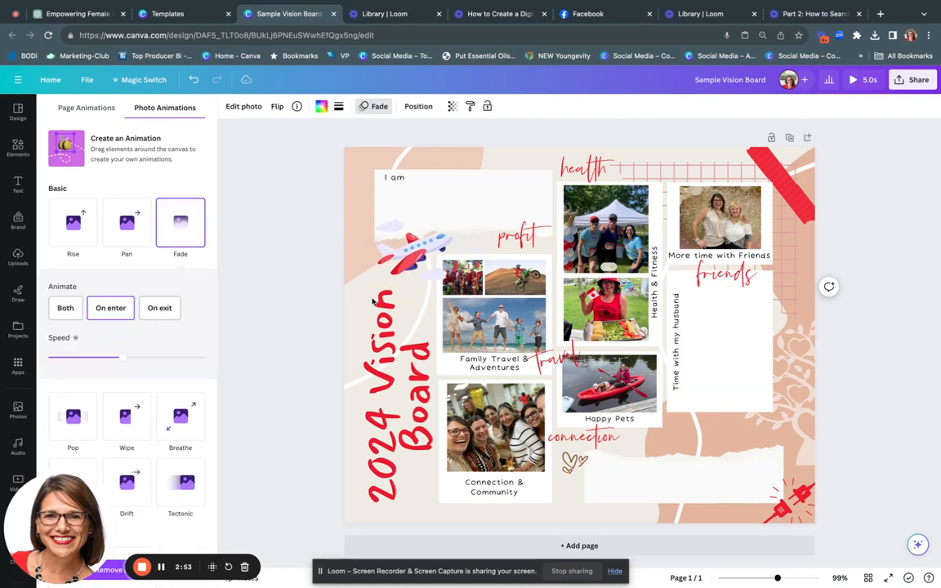
# Apply the Fade animation to the family beach photo, the "Connection & Community" photo and the lower "Health & Fitness" photo
pyautogui.click(457, 324)
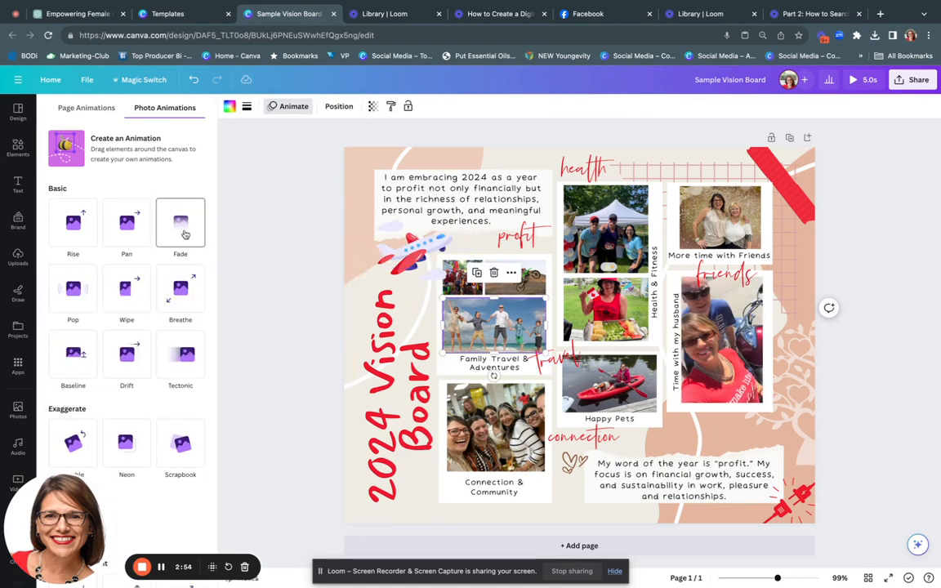
pyautogui.click(453, 404)
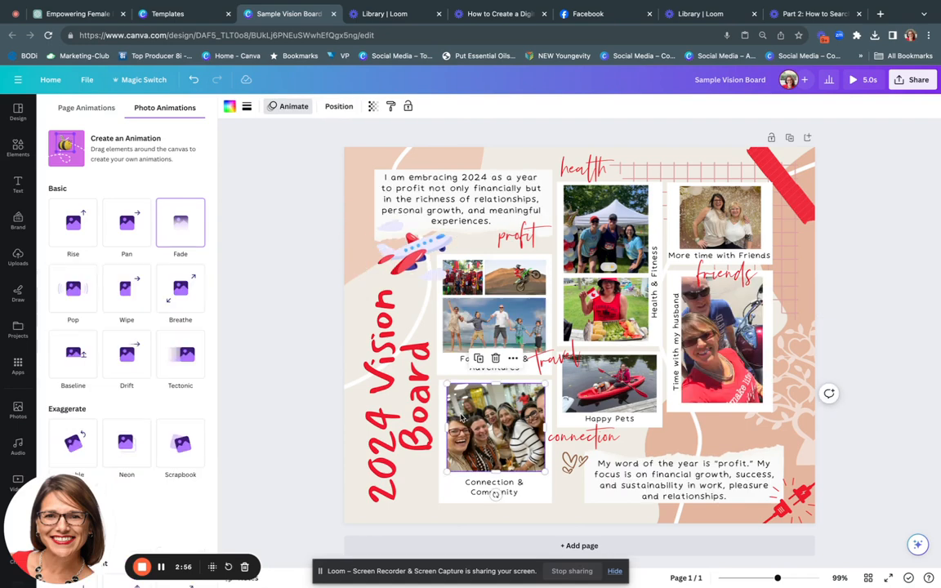
pyautogui.click(180, 222)
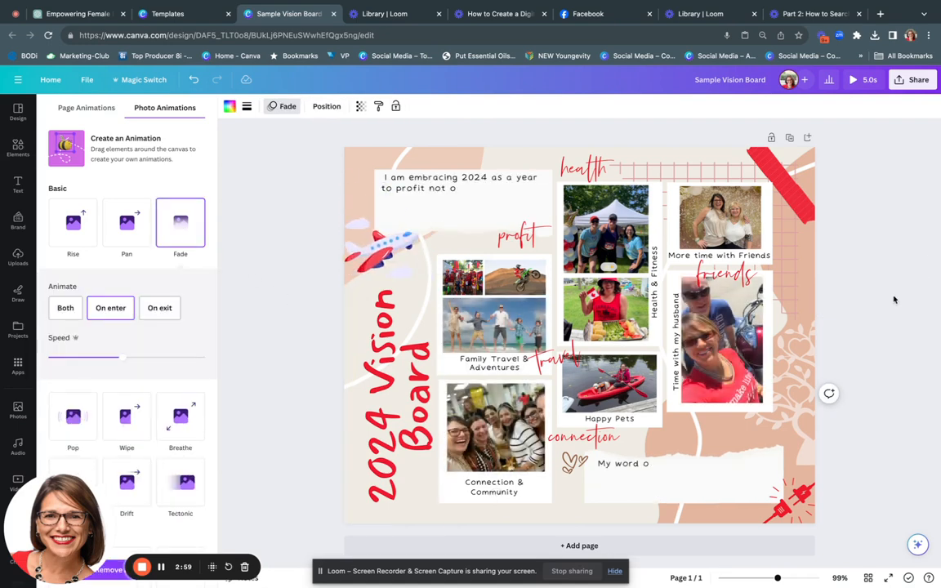
pyautogui.click(605, 309)
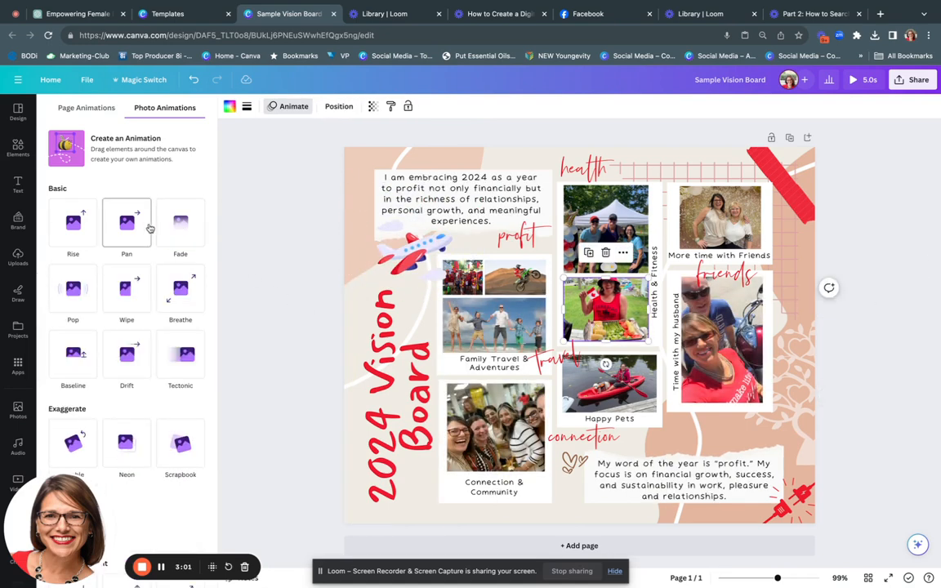
pyautogui.click(180, 222)
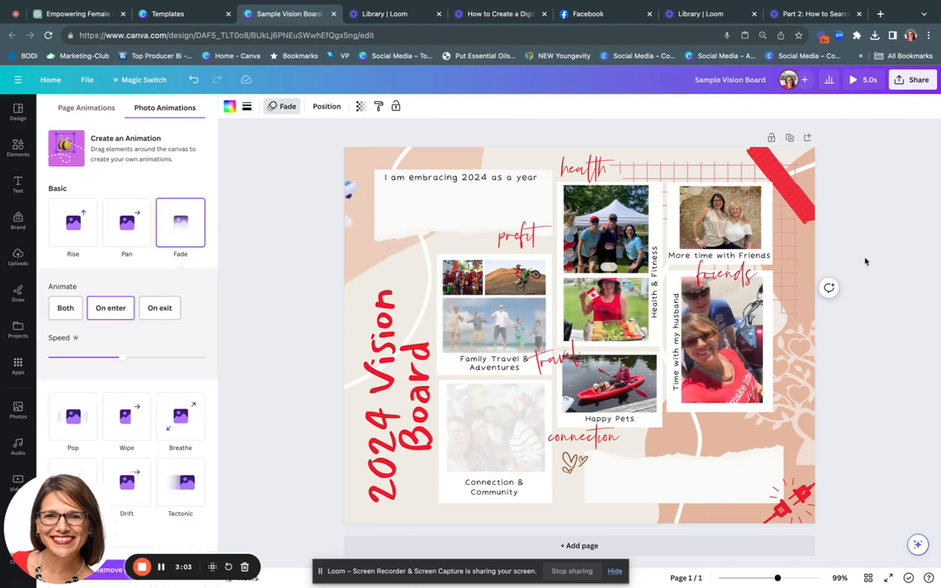
# Preview the animated vision board and check the On enter setting of the husband photo's Fade animation
pyautogui.click(862, 80)
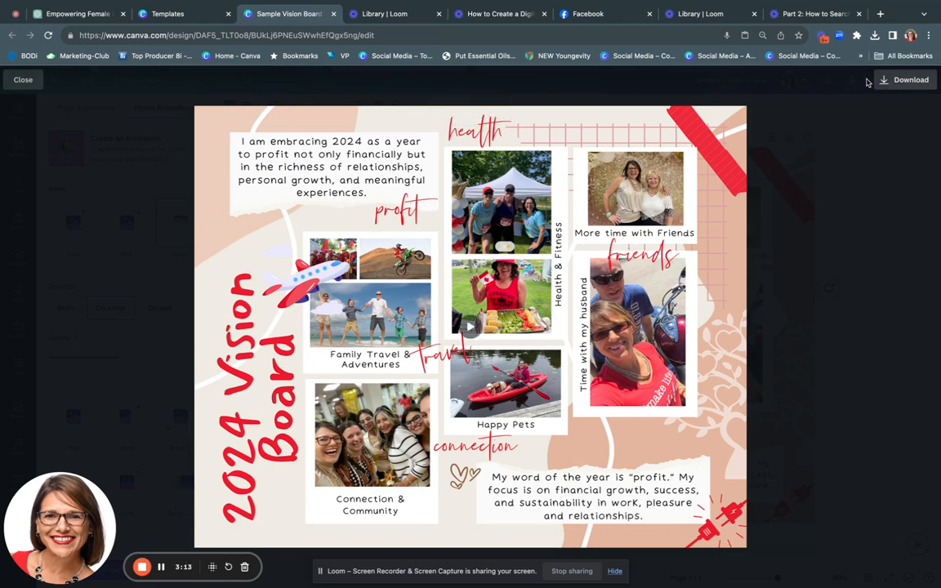
pyautogui.press('Escape')
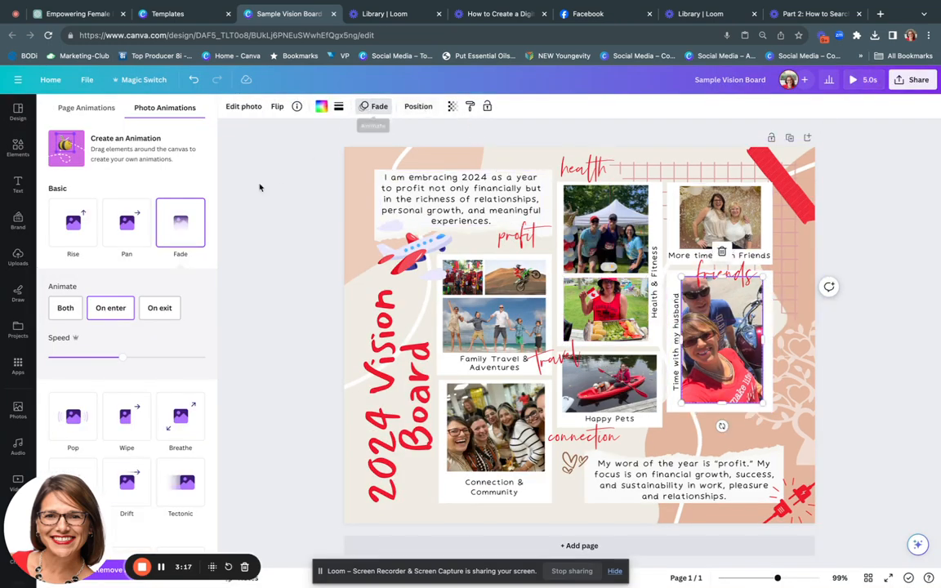
pyautogui.click(111, 319)
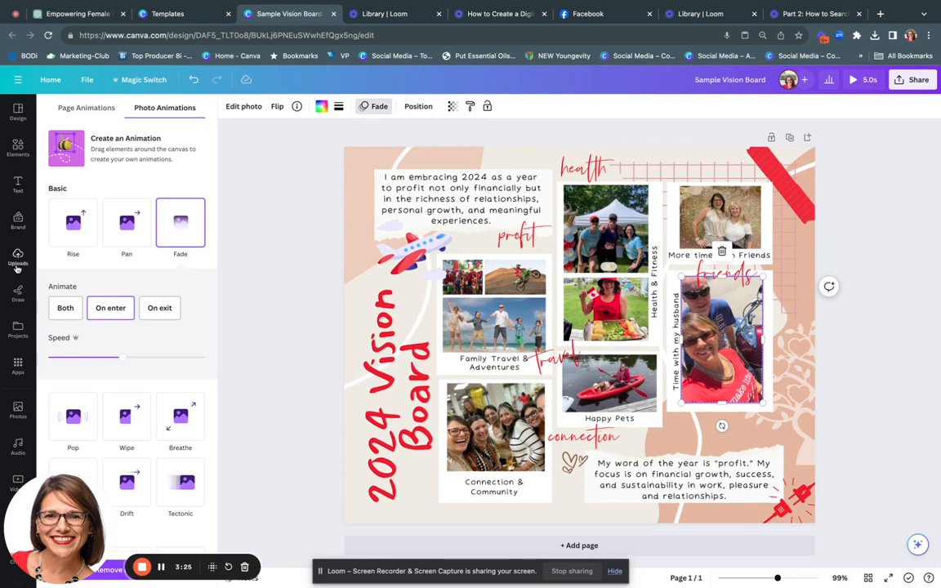
# Search the audio library for "happy" music
pyautogui.scroll(-2, 11, 283)
pyautogui.scroll(-2, 11, 284)
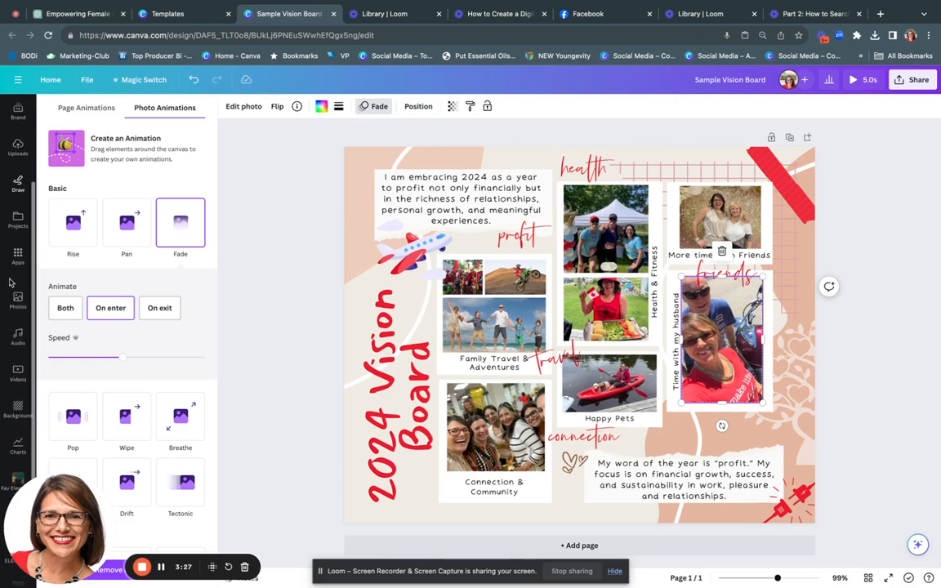
pyautogui.click(18, 314)
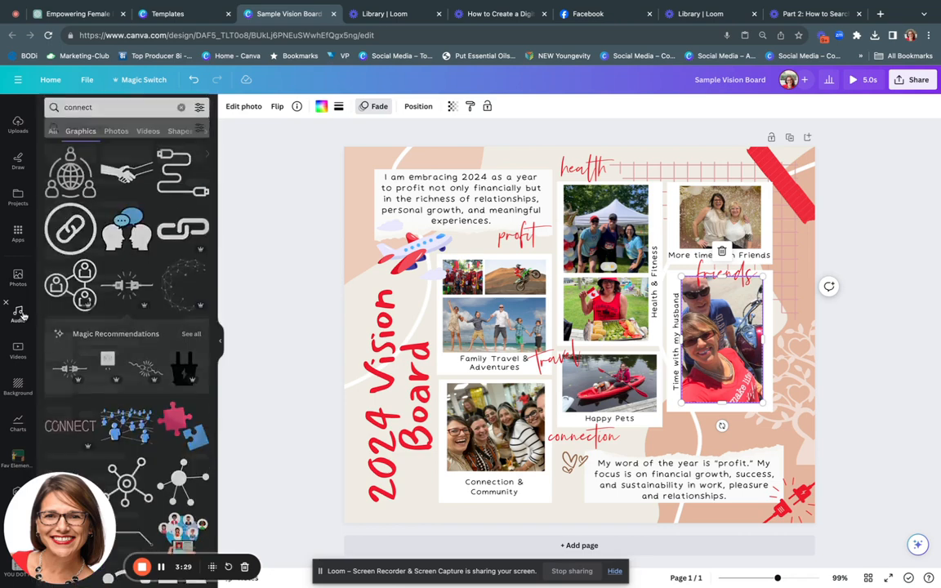
pyautogui.click(90, 112)
pyautogui.write('h')
pyautogui.press('BackSpace')
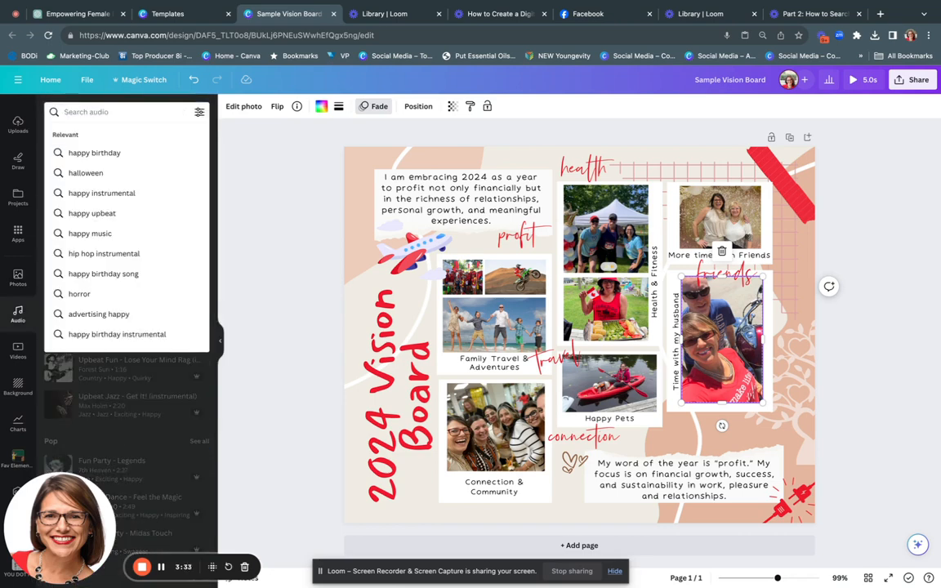
pyautogui.write('happy')
pyautogui.press('Return')
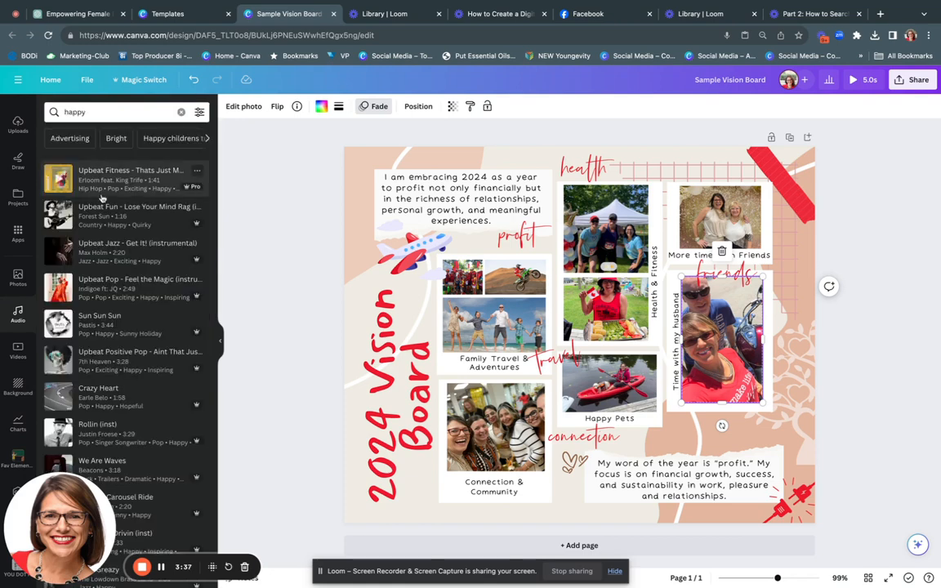
# Listen to samples of We Are Waves, Magical Carousel Ride, Jumping Explorer MusicBed and Happy String Instrument Riff
pyautogui.scroll(-2, 110, 245)
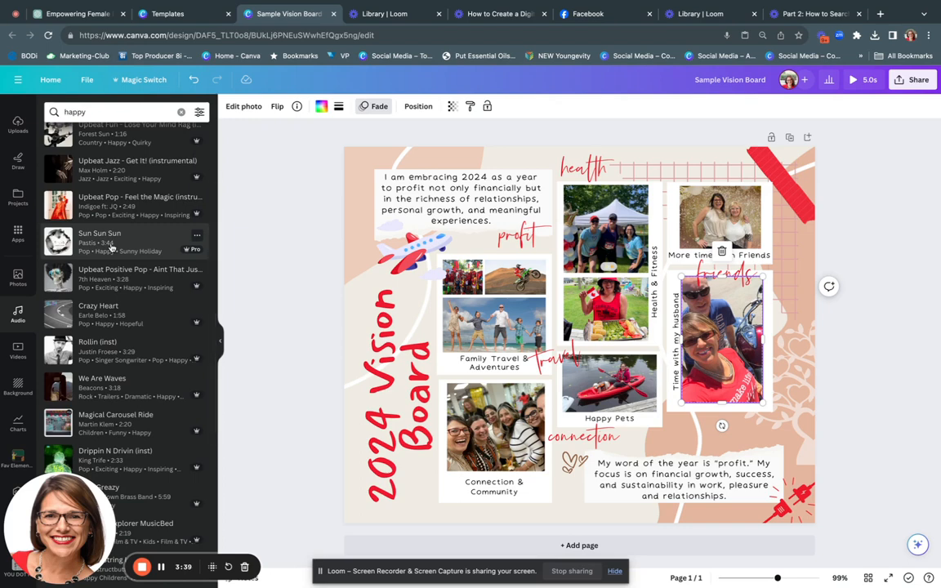
pyautogui.scroll(-2, 112, 247)
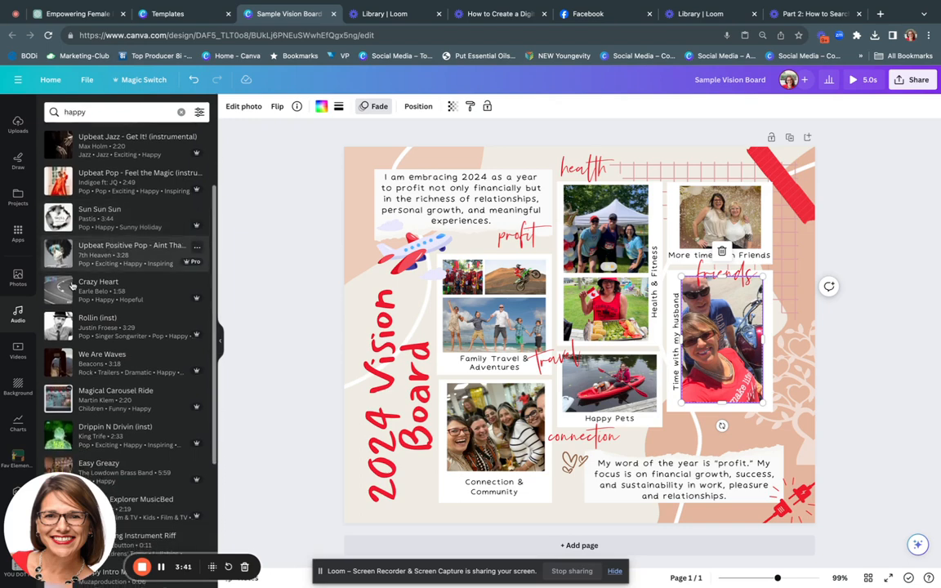
pyautogui.scroll(-1, 65, 291)
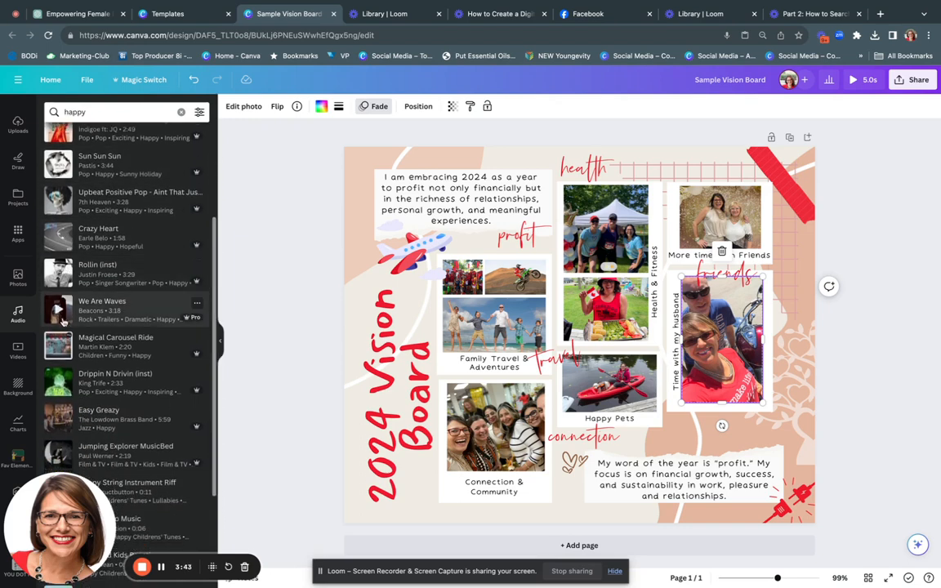
pyautogui.click(58, 310)
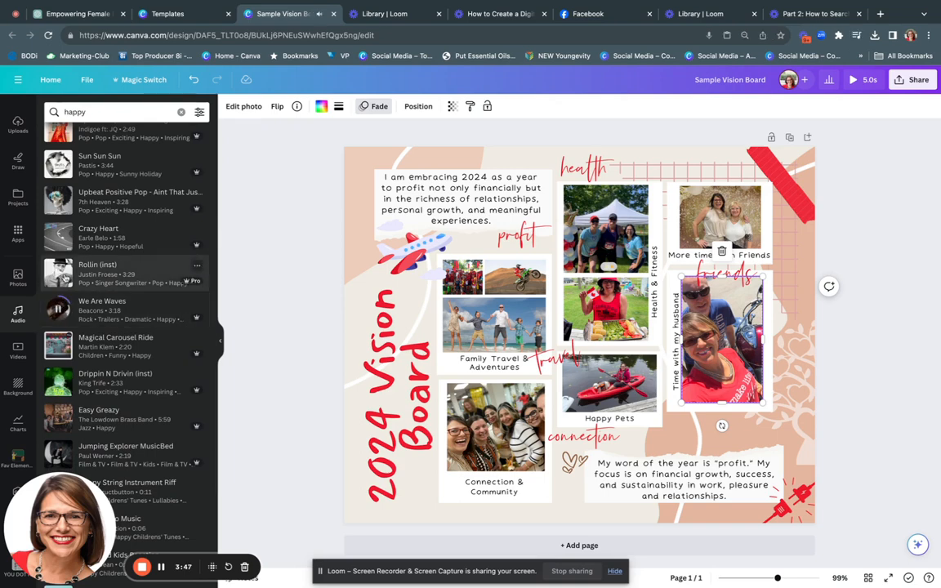
pyautogui.scroll(-1, 64, 317)
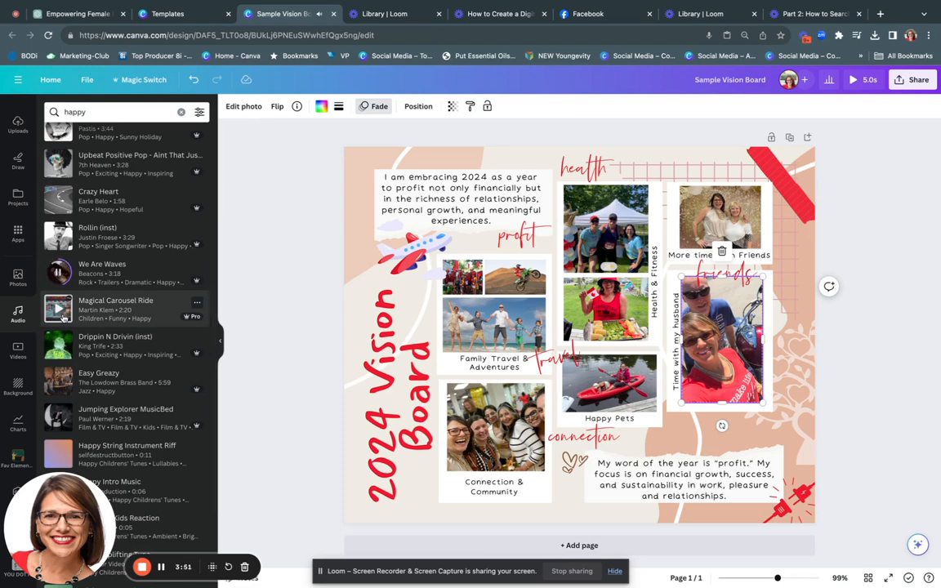
pyautogui.click(62, 314)
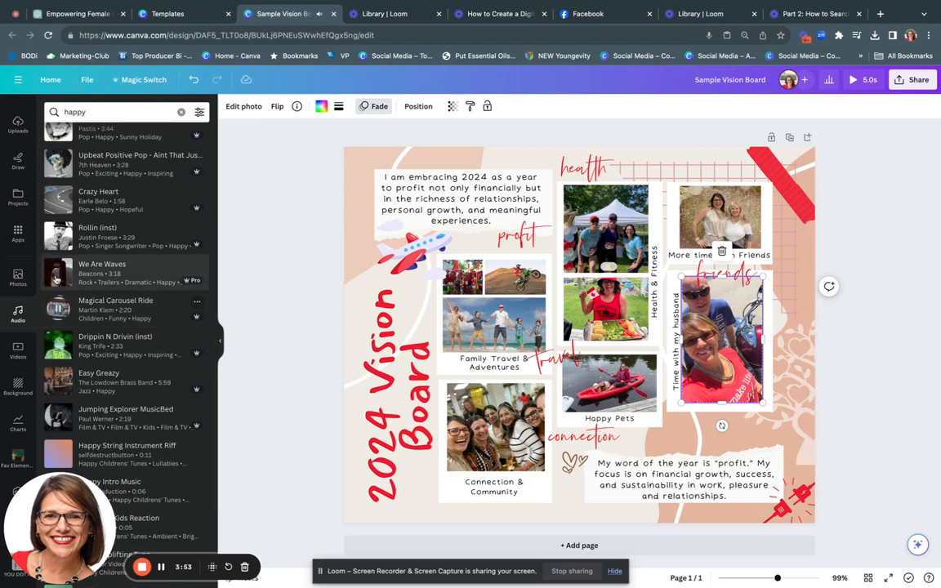
pyautogui.scroll(-2, 58, 354)
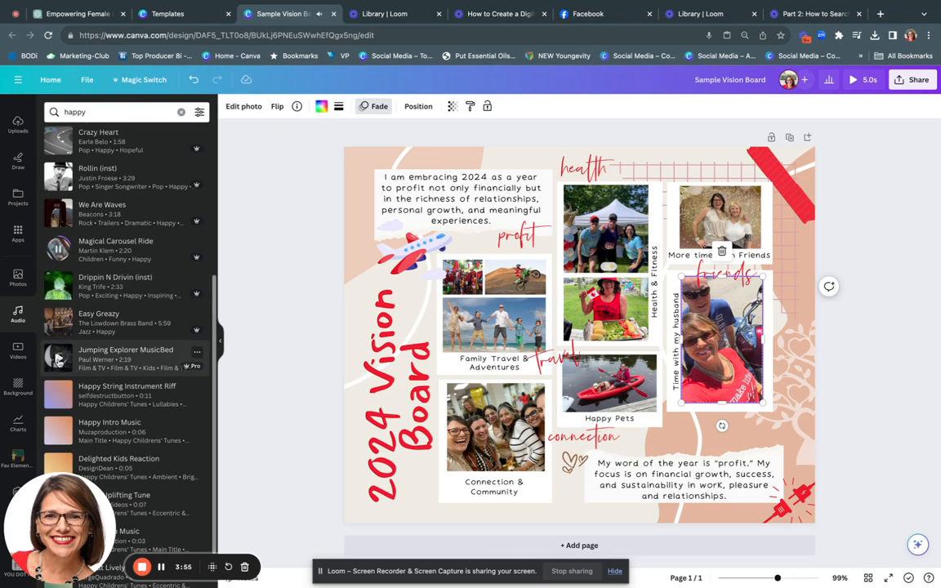
pyautogui.click(58, 359)
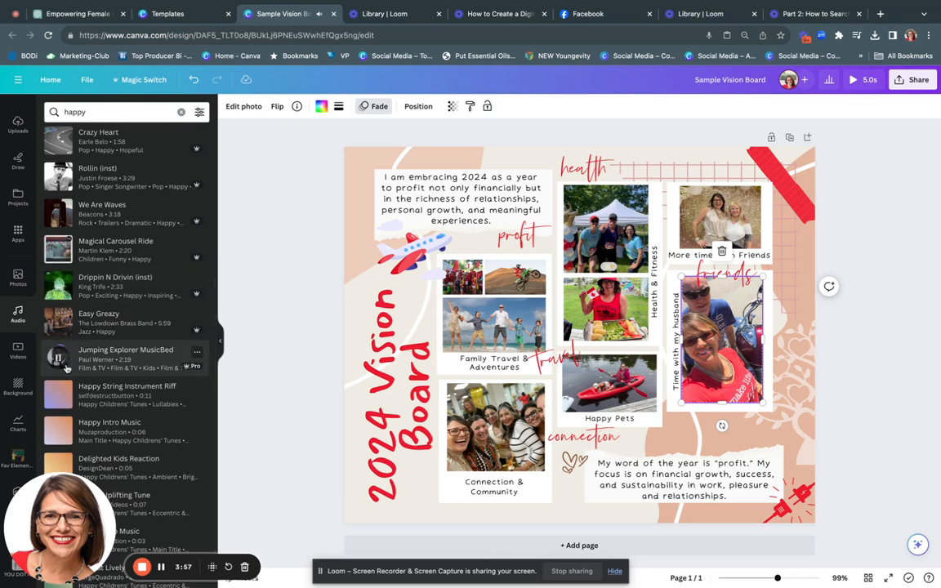
pyautogui.click(59, 395)
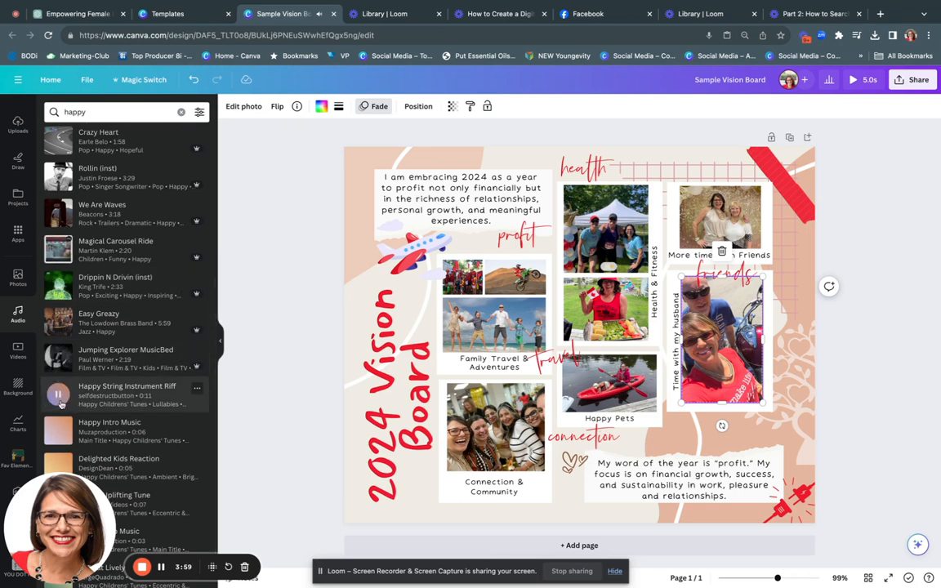
# Listen to samples of Happy Intro Music, Happy Uplifting Tune and Bright Intro Music
pyautogui.scroll(-2, 59, 400)
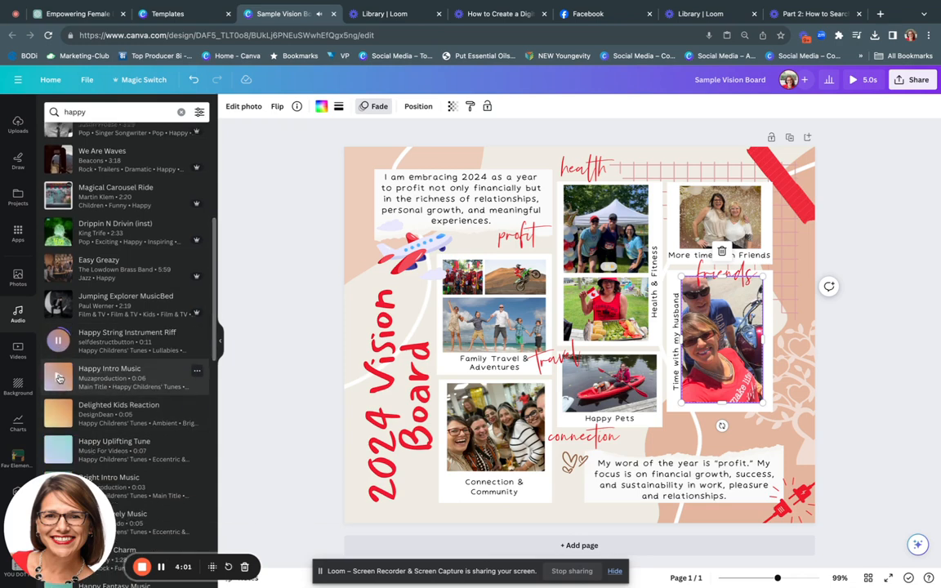
pyautogui.click(58, 378)
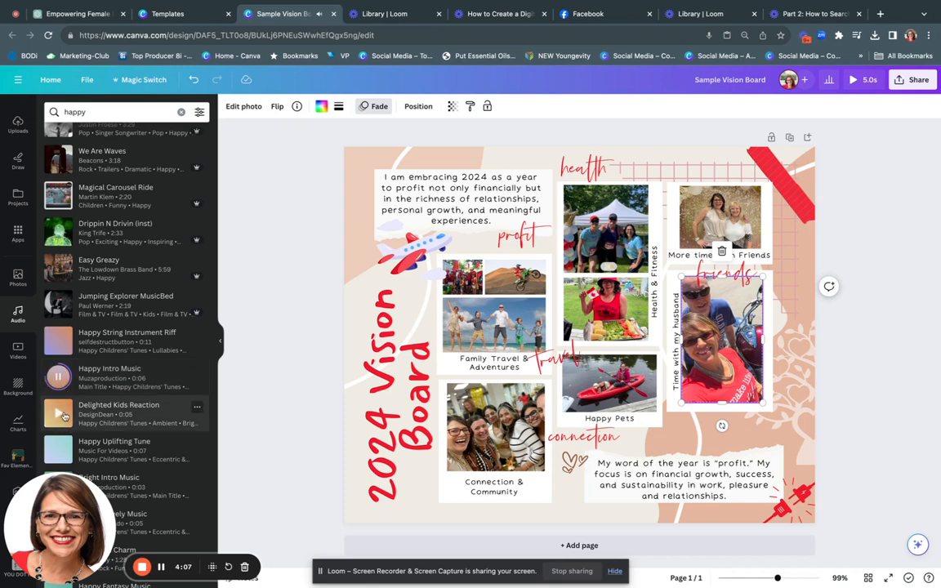
pyautogui.click(68, 448)
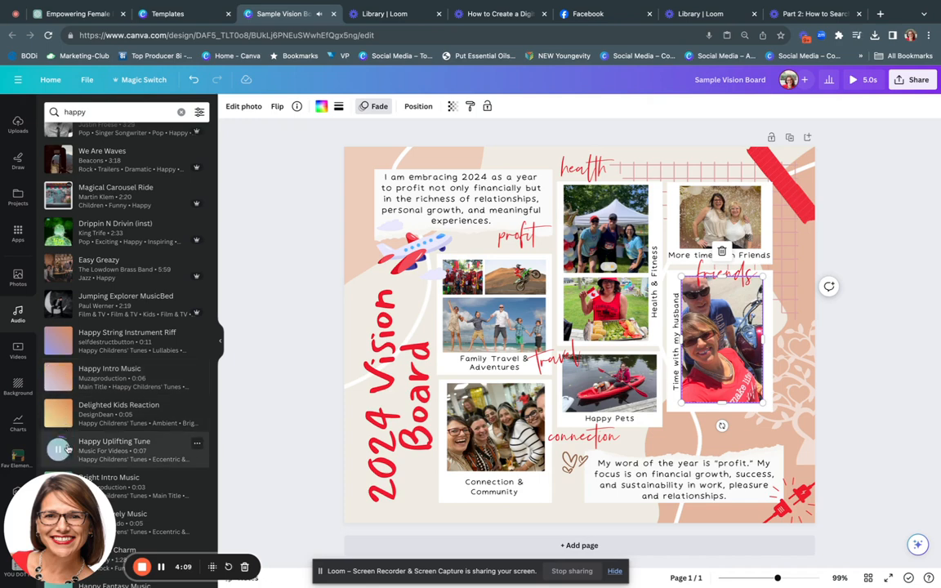
pyautogui.scroll(-3, 65, 425)
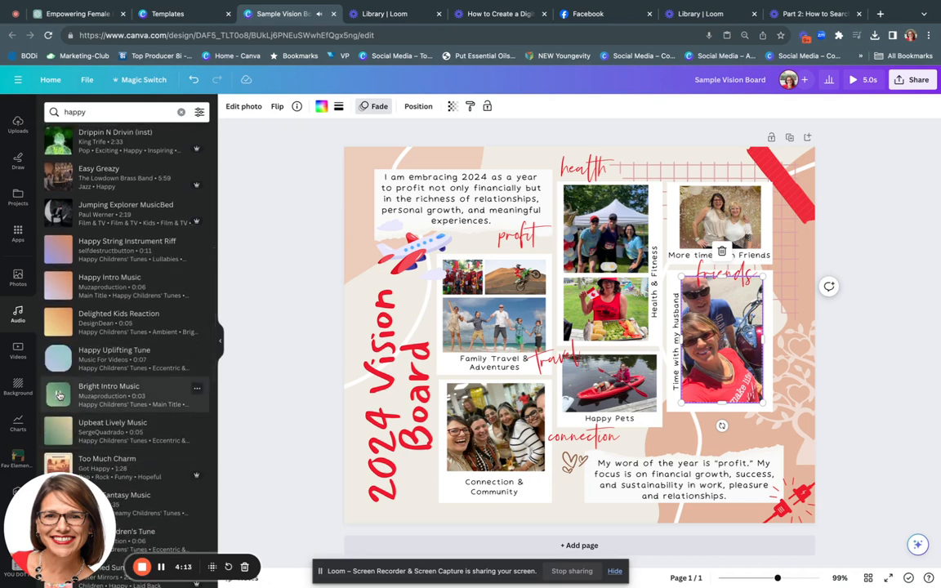
pyautogui.click(58, 395)
pyautogui.scroll(-1, 64, 405)
pyautogui.scroll(-1, 64, 409)
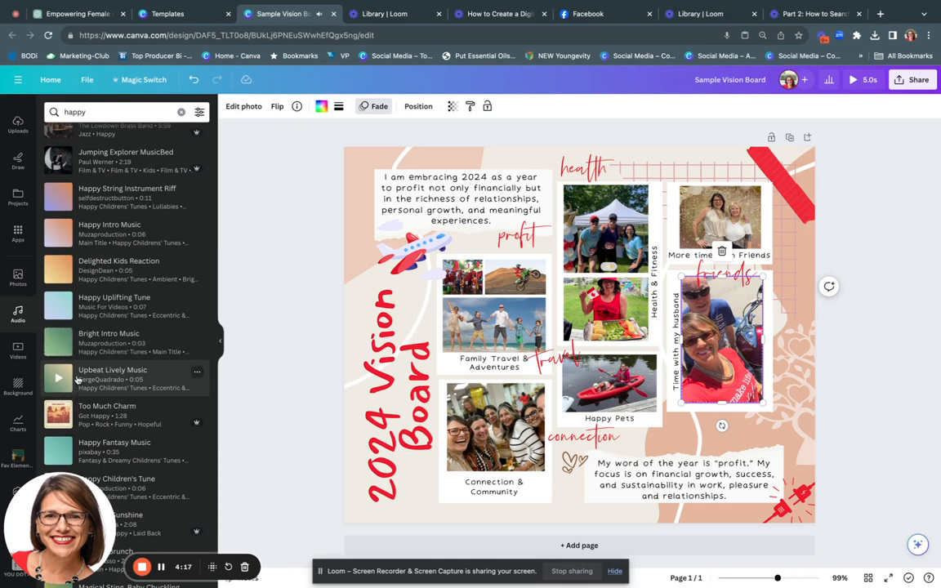
# Add the "Upbeat Pop - Feel the Magic" track to the vision board and stop its sample playback
pyautogui.scroll(5, 73, 367)
pyautogui.scroll(6, 70, 352)
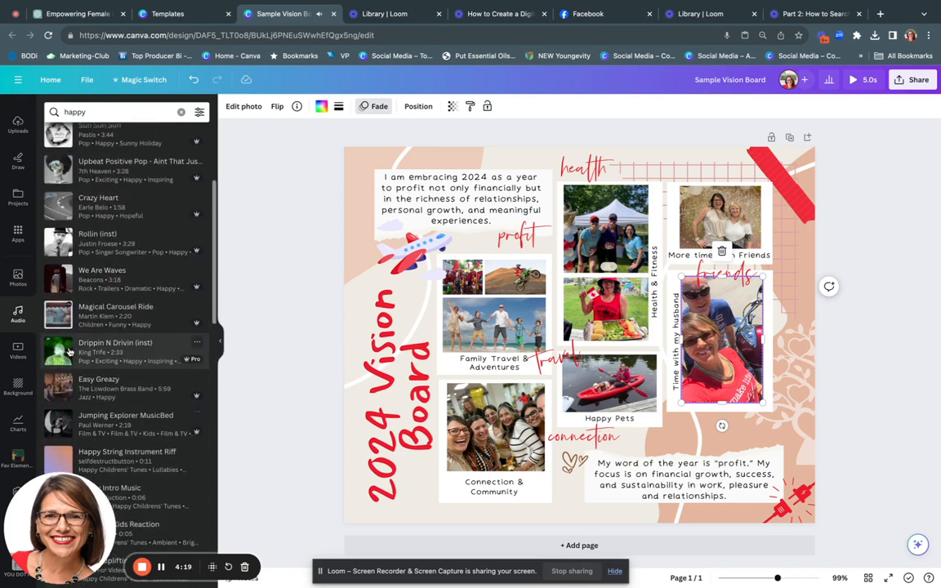
pyautogui.scroll(1, 69, 352)
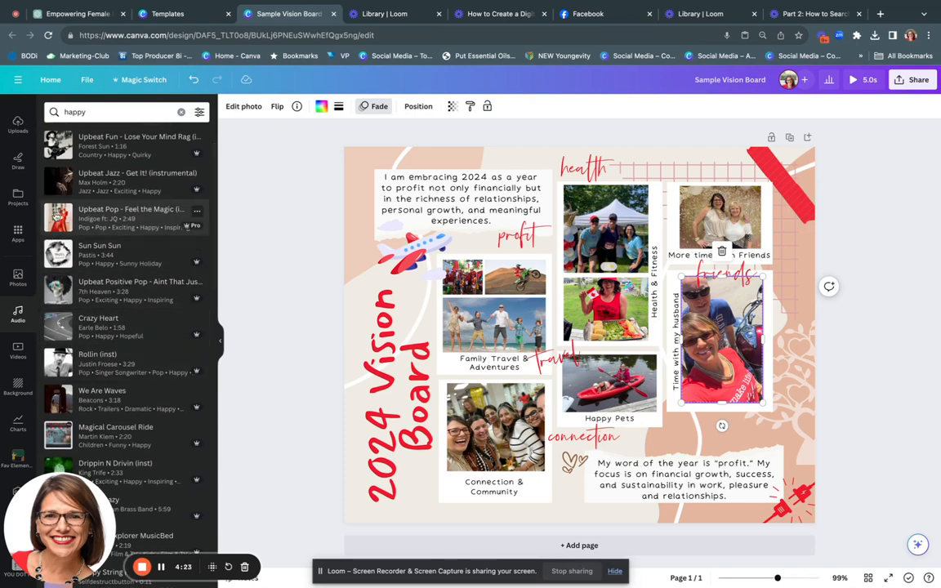
pyautogui.moveTo(57, 217)
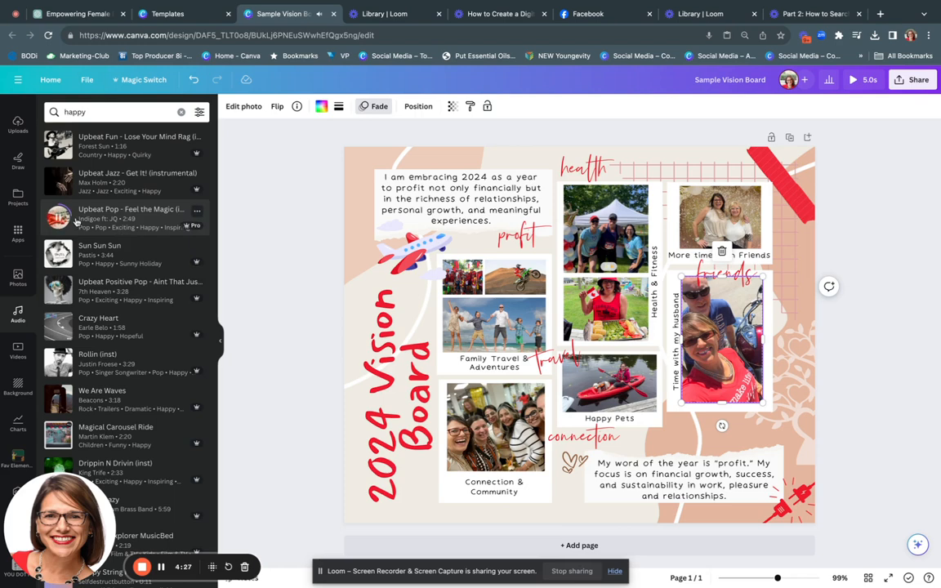
pyautogui.moveTo(69, 219); pyautogui.dragTo(362, 257)
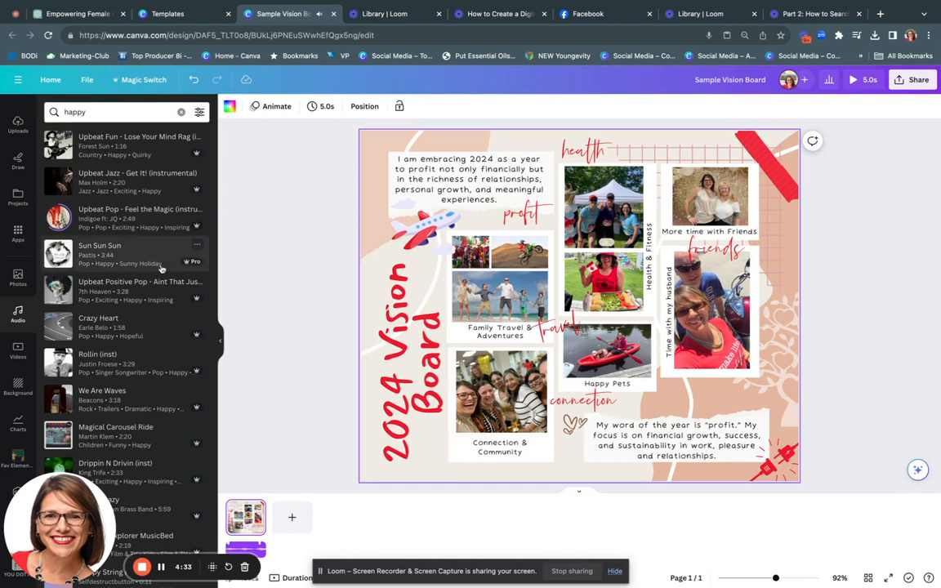
pyautogui.click(61, 220)
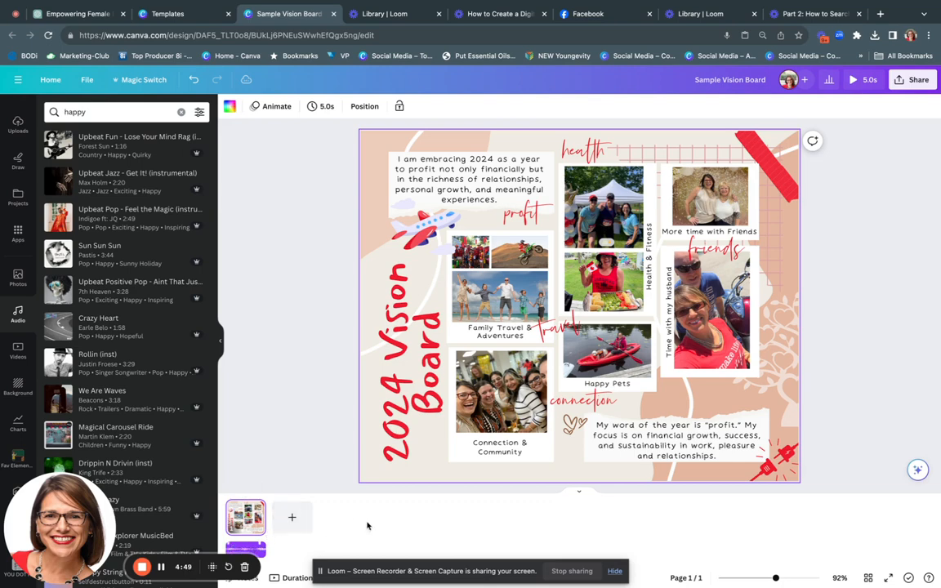
# Add a blank second page and shorten the music track so it ends with the first page
pyautogui.click(255, 548)
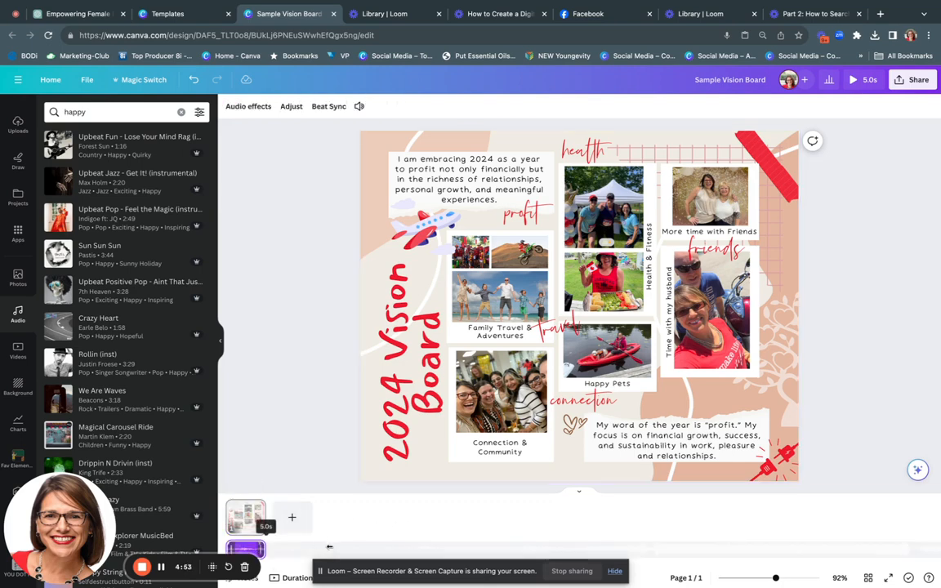
pyautogui.click(289, 519)
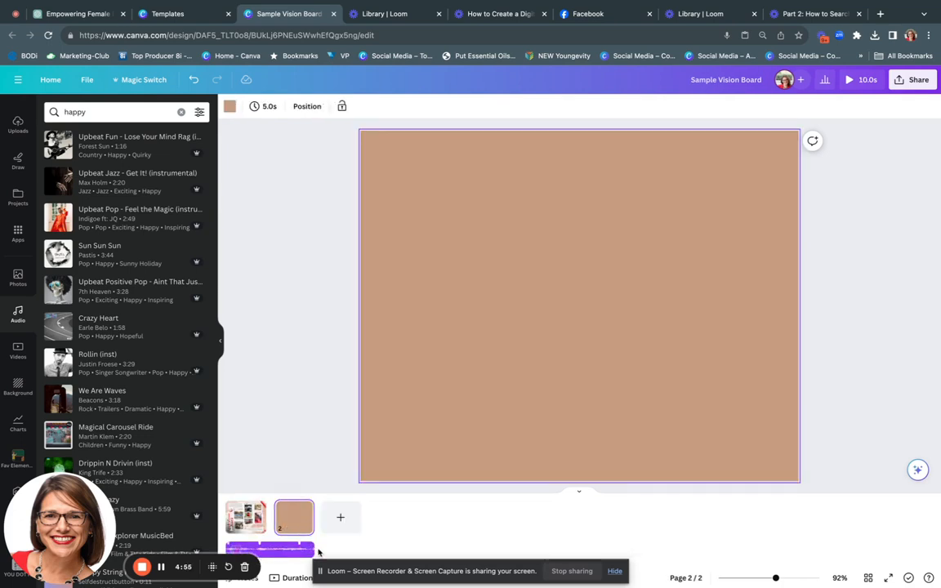
pyautogui.moveTo(313, 549); pyautogui.dragTo(266, 551)
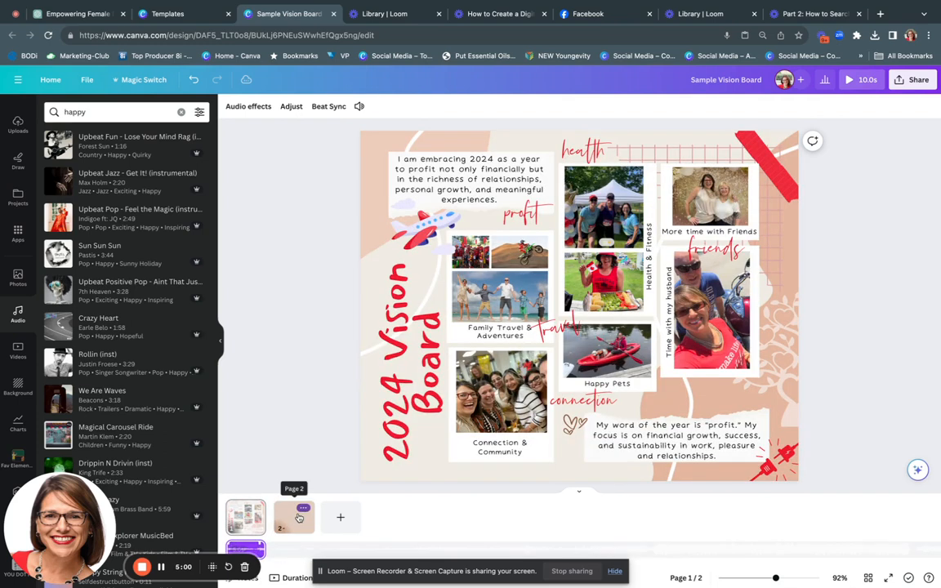
# Delete the blank second page
pyautogui.click(259, 520)
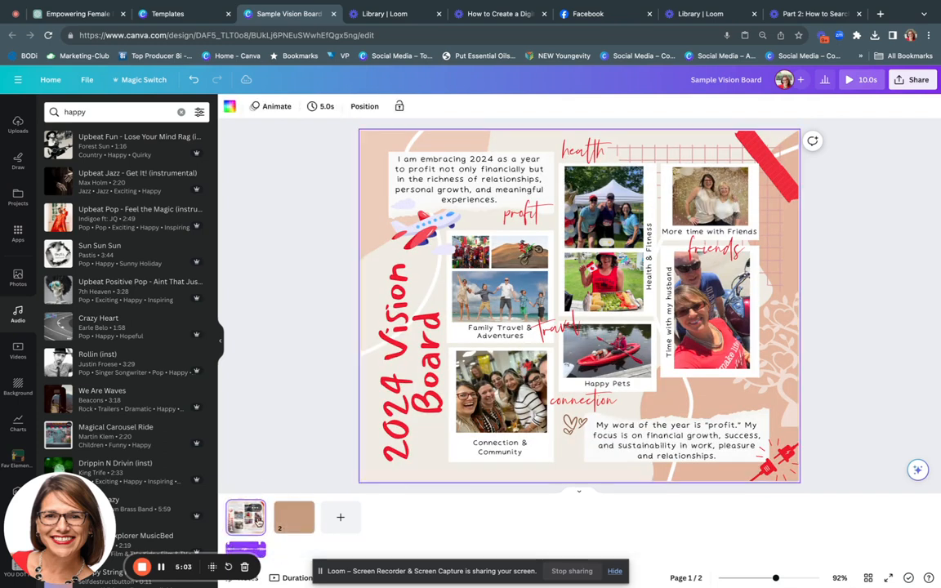
pyautogui.click(299, 527)
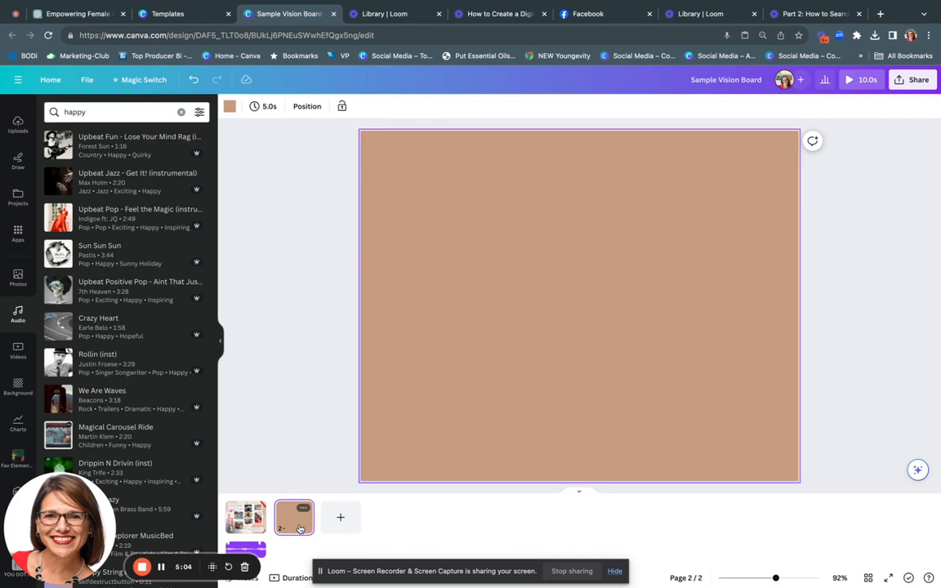
pyautogui.press('Delete')
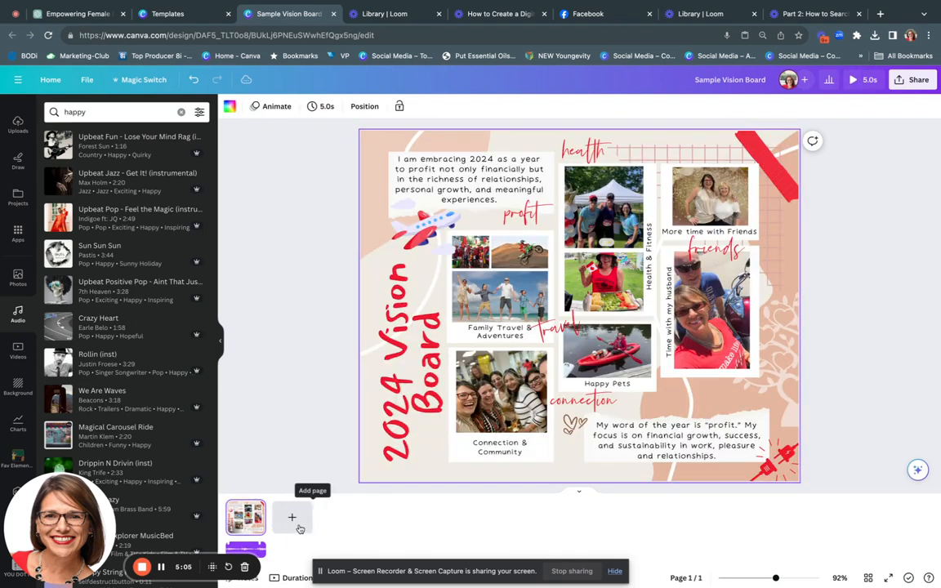
# Preview the animated board with its music, and delete the music track from the timeline
pyautogui.click(870, 80)
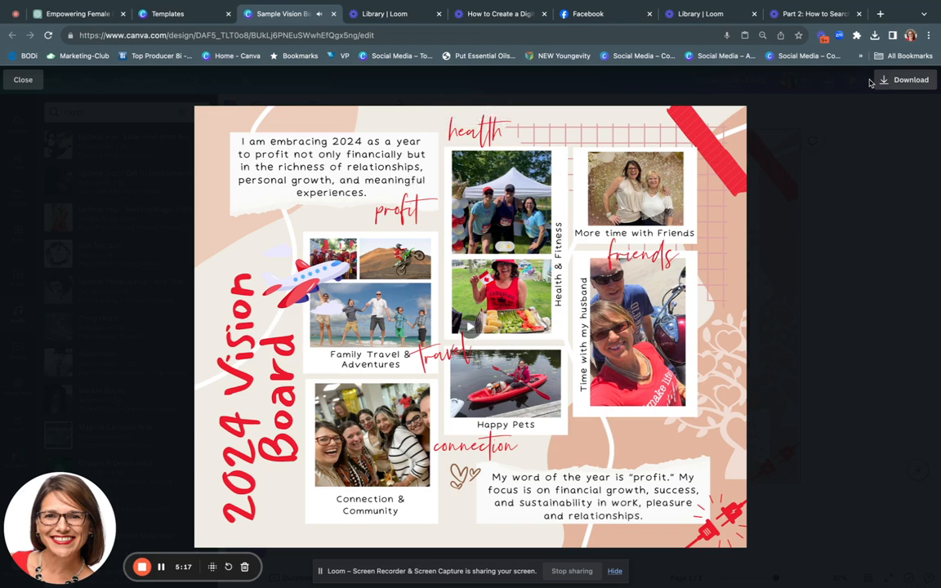
pyautogui.press('Escape')
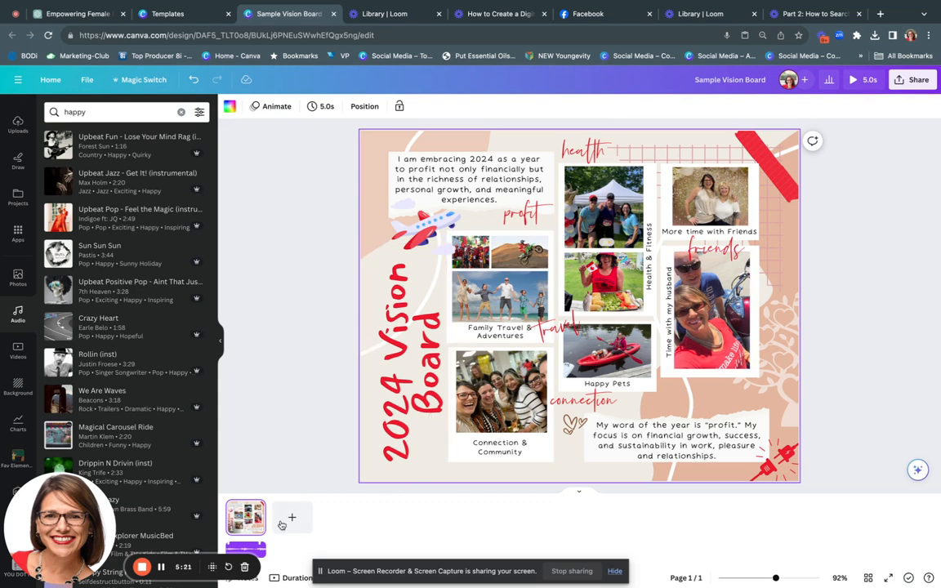
pyautogui.click(252, 552)
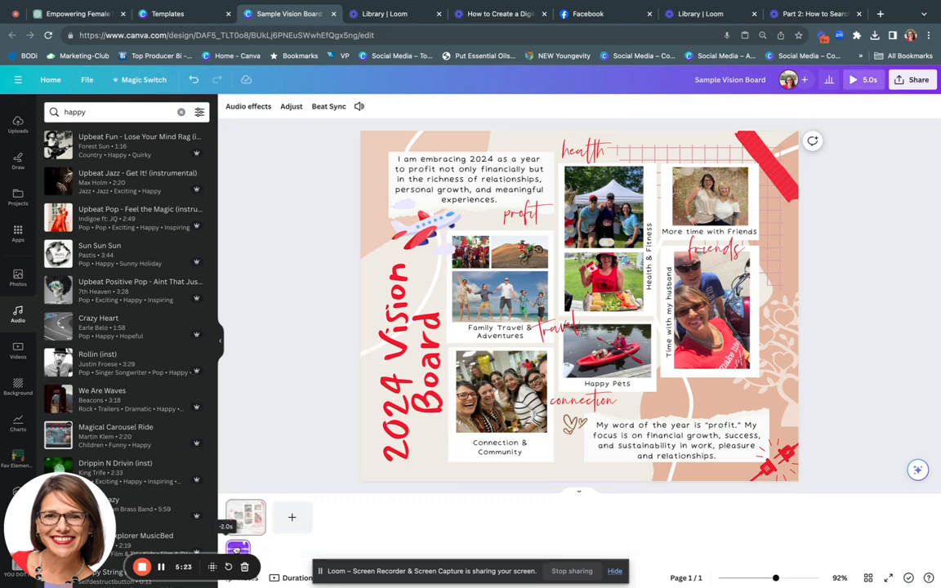
pyautogui.press('Delete')
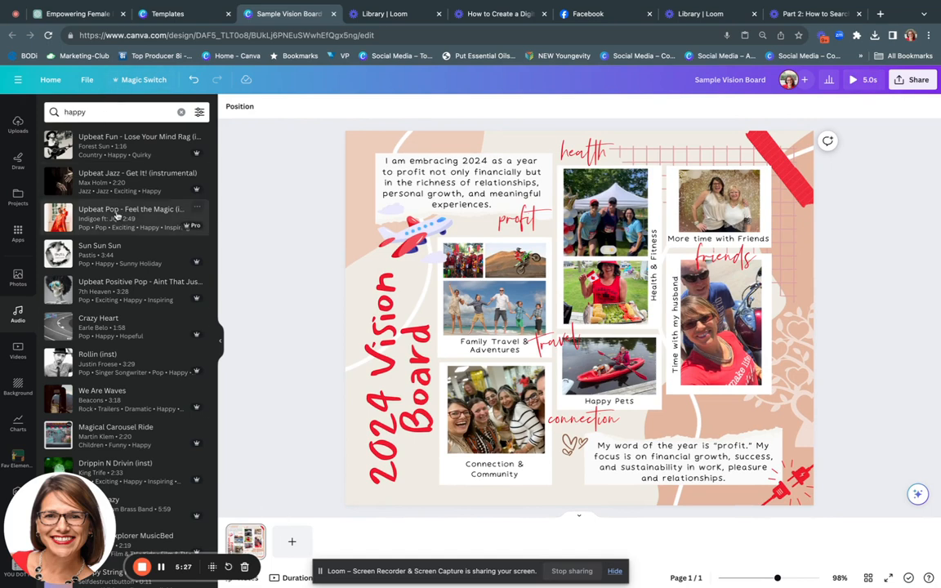
# Browse the happy audio results and play a sample of the 11-second "Happy String Instrument Riff" track
pyautogui.scroll(1, 118, 215)
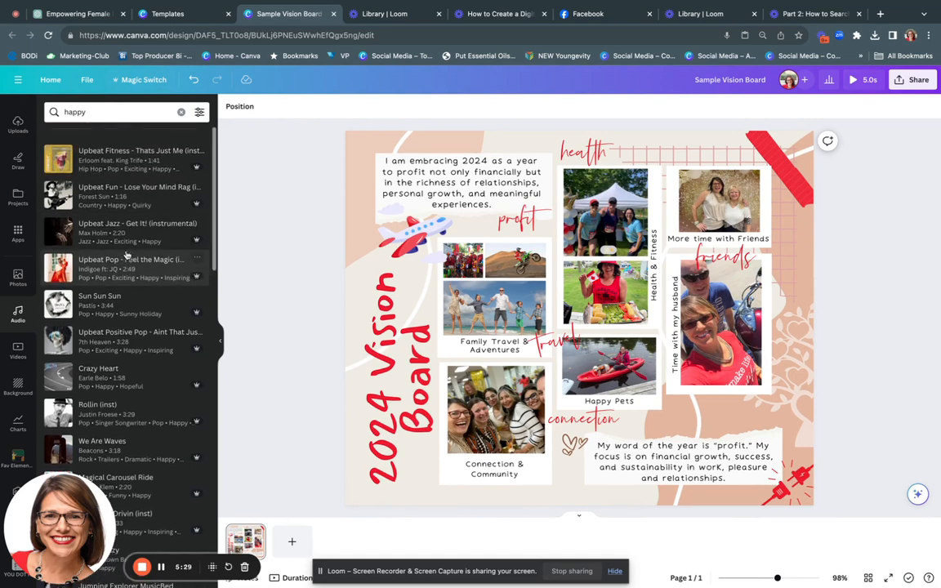
pyautogui.scroll(-2, 126, 256)
pyautogui.scroll(-3, 123, 262)
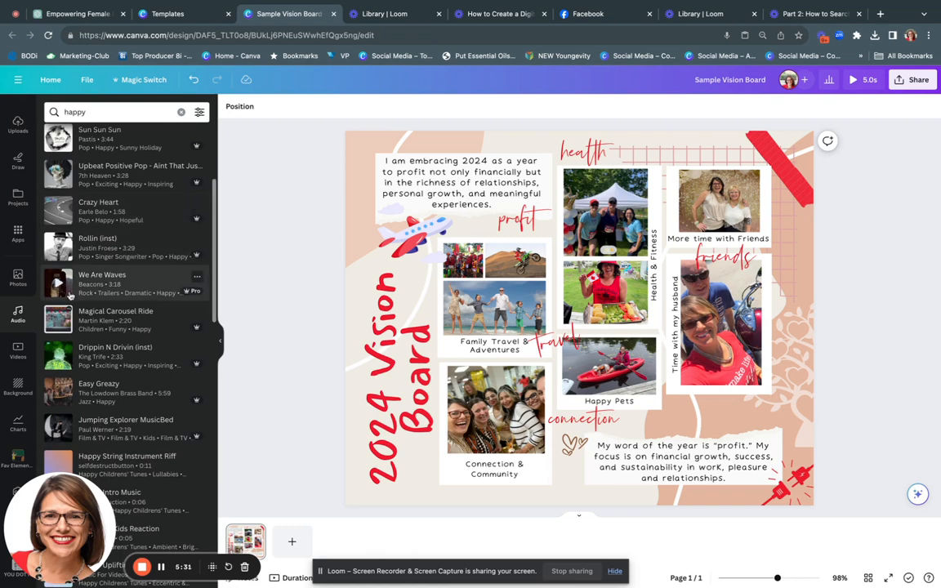
pyautogui.scroll(-3, 123, 302)
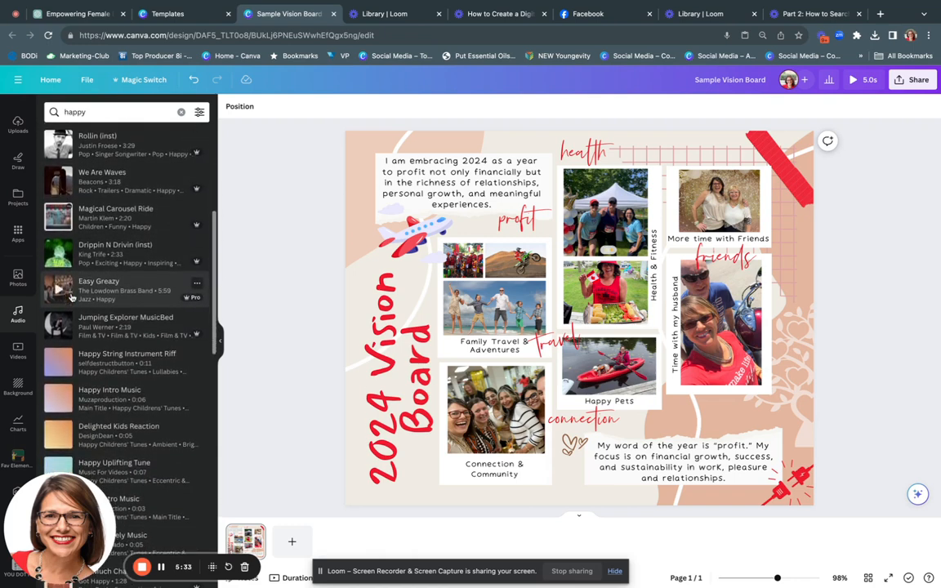
pyautogui.scroll(-1, 123, 319)
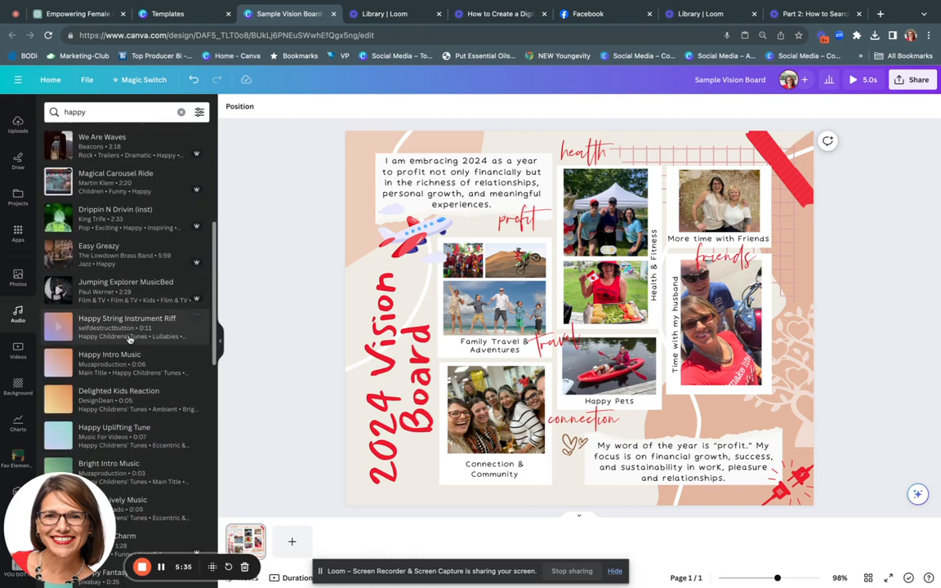
pyautogui.click(60, 327)
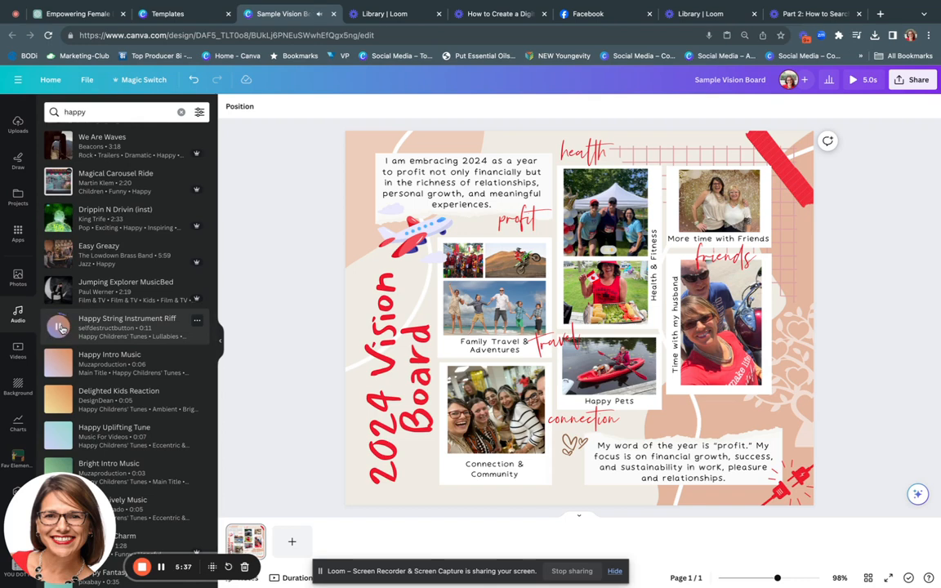
# Add the "Happy Intro Music" track to the vision board and preview the animated board with it
pyautogui.scroll(-1, 60, 327)
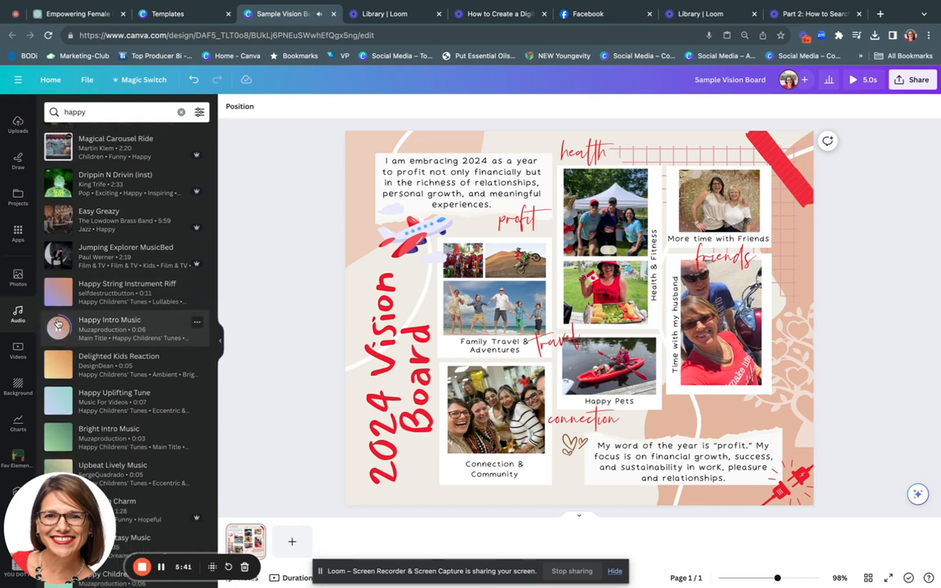
pyautogui.scroll(-1, 58, 325)
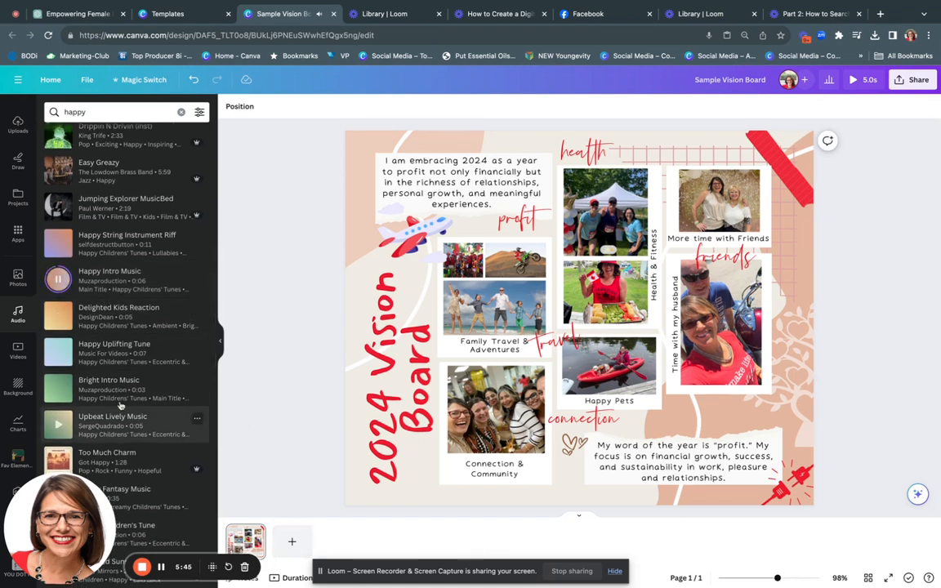
pyautogui.moveTo(102, 276); pyautogui.dragTo(377, 328)
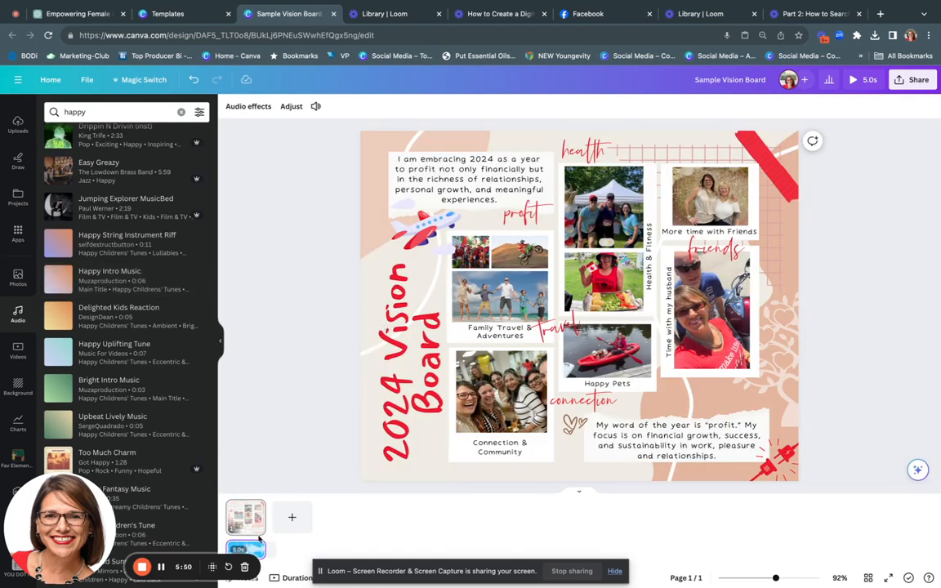
pyautogui.click(864, 79)
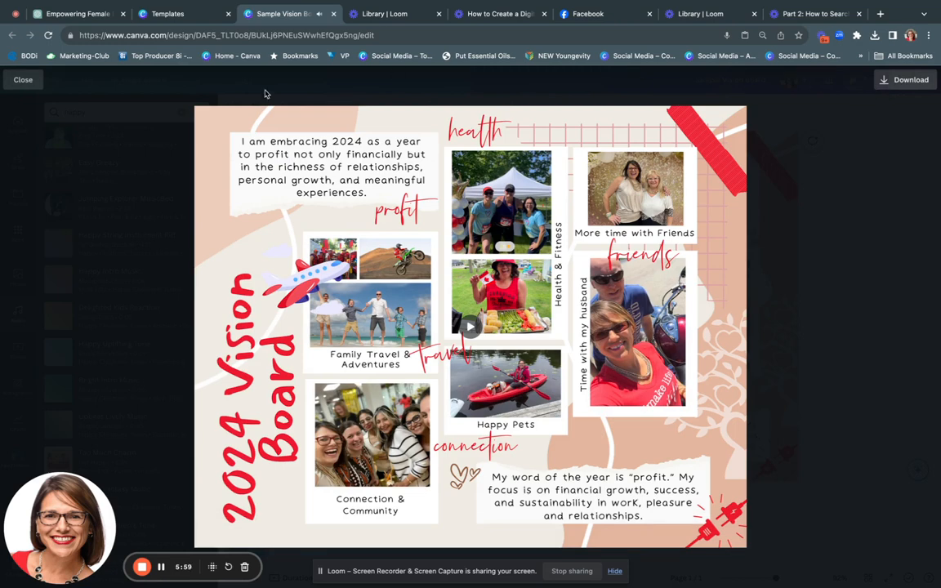
pyautogui.click(22, 79)
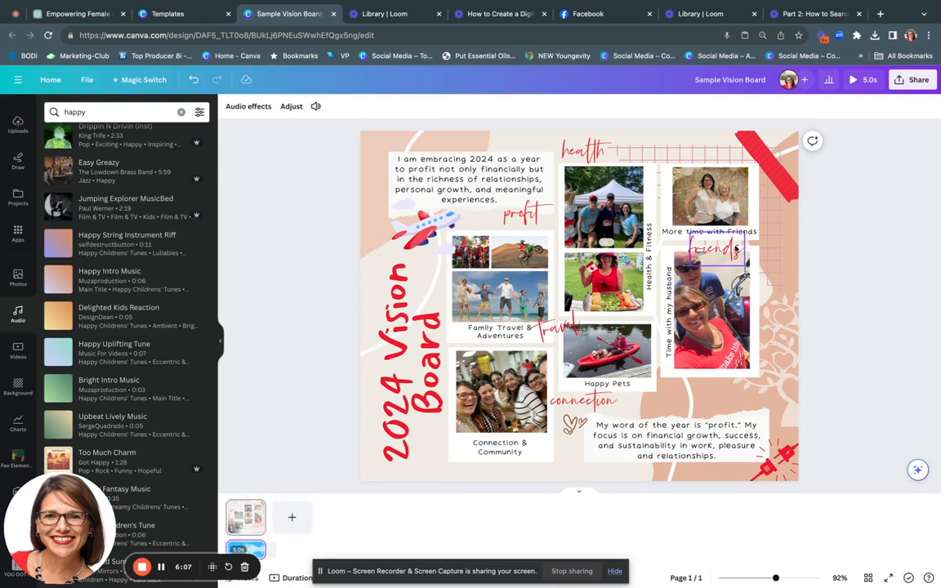
# Download the animated vision board as an MP4 video at the original 944 × 754 px quality
pyautogui.click(923, 81)
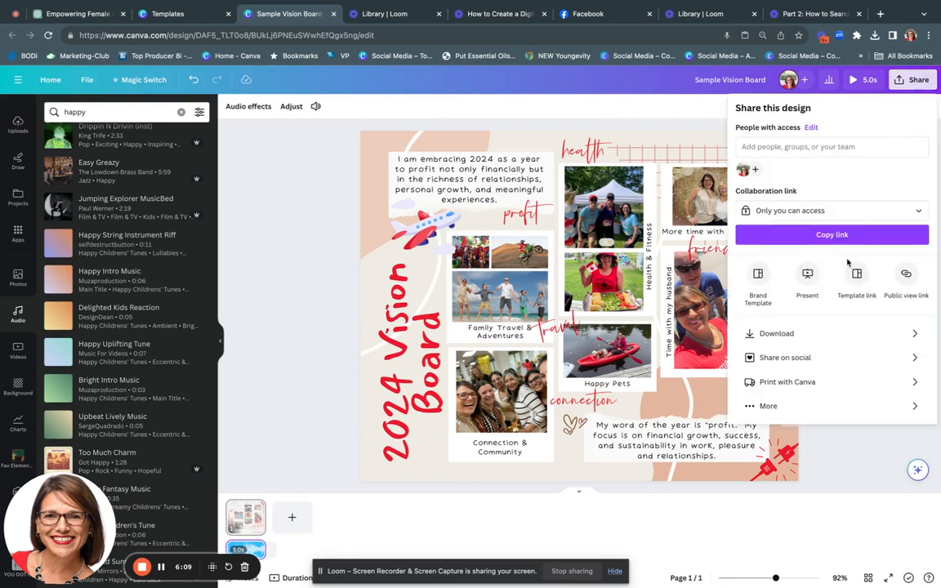
pyautogui.click(823, 336)
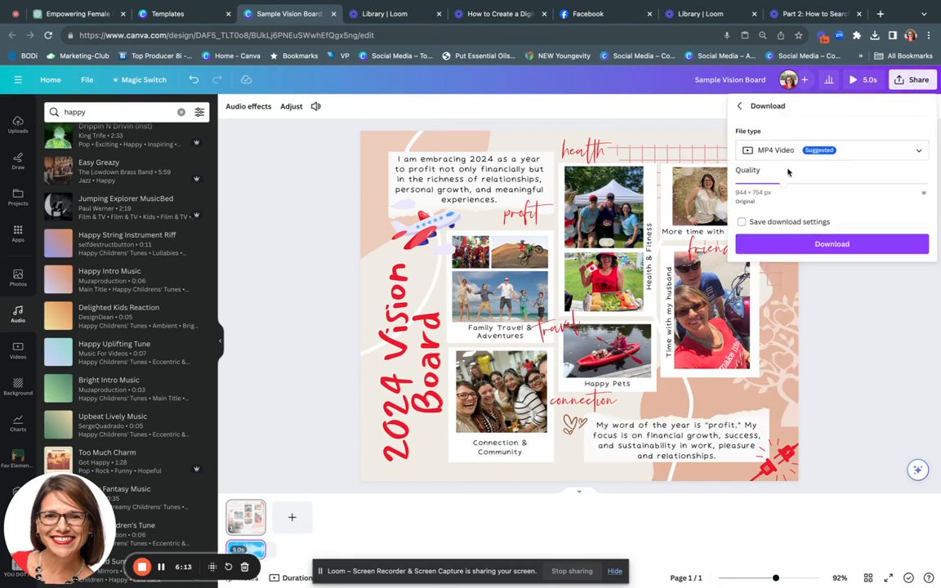
pyautogui.click(848, 244)
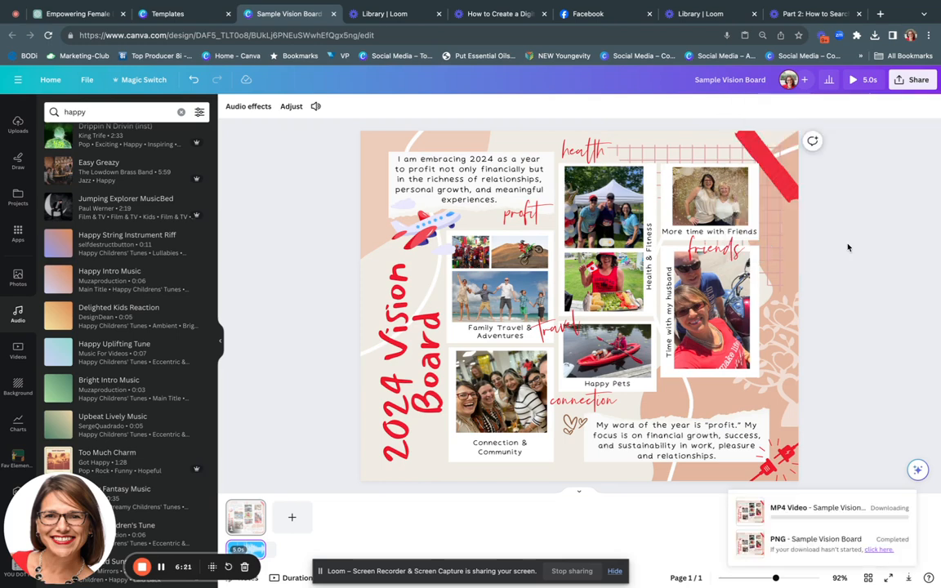